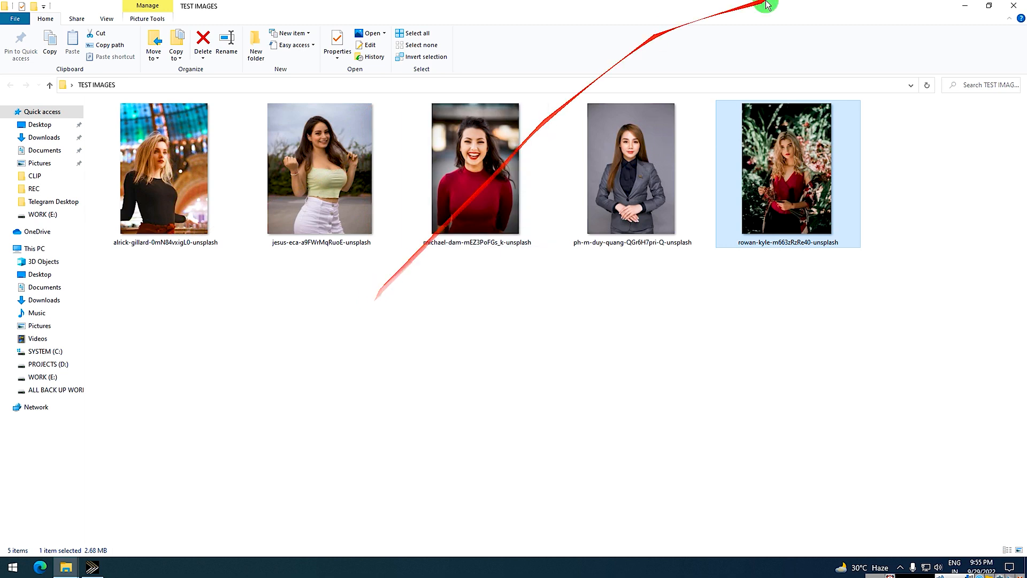
Minimize the image folder, refresh the desktop and launch Adobe Photoshop 2022.
{"action": "left_click", "coordinate": [965, 6]}
{"action": "right_click", "coordinate": [313, 178]}
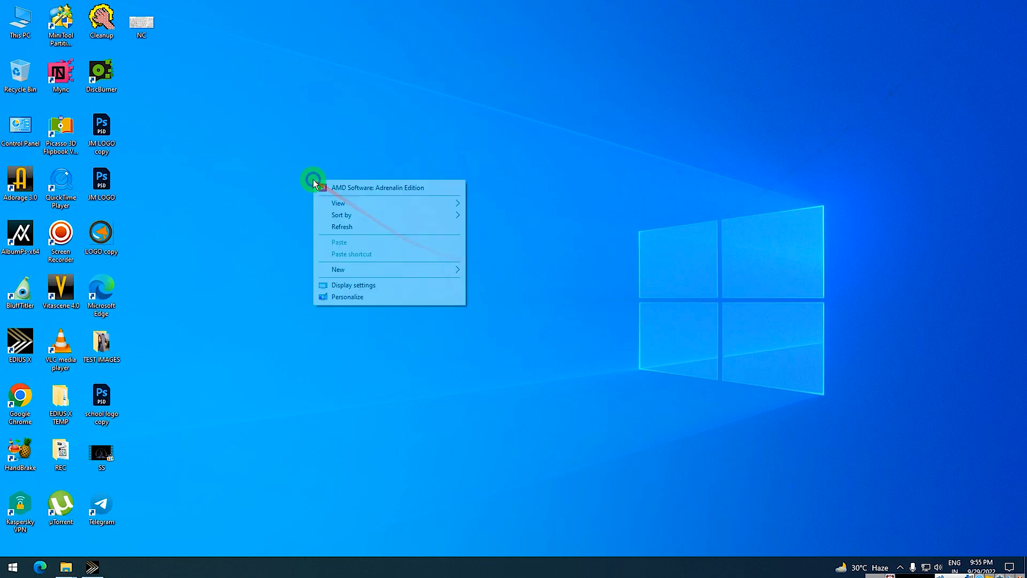
{"action": "left_click", "coordinate": [345, 226]}
{"action": "left_click", "coordinate": [12, 567]}
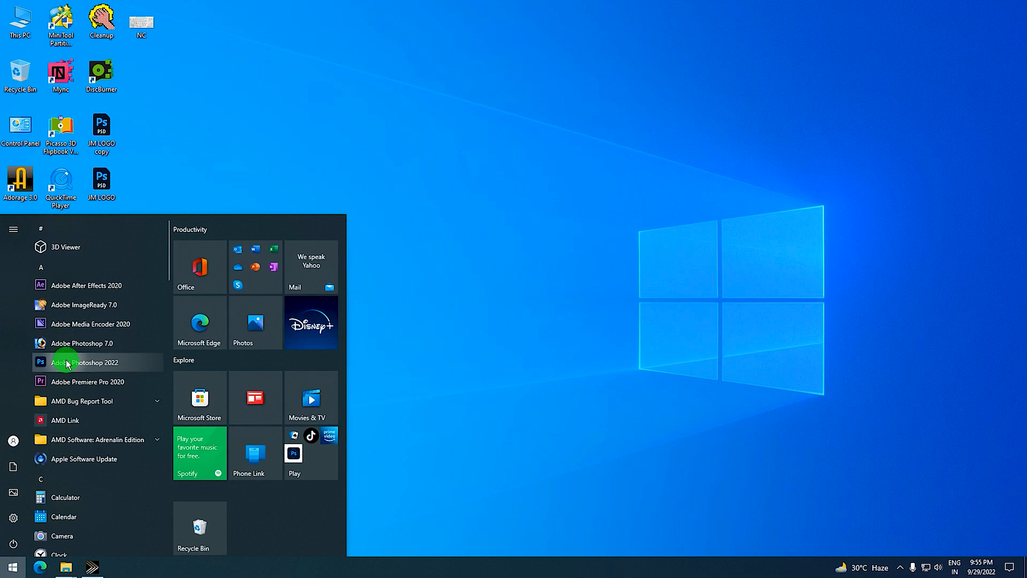
{"action": "left_click", "coordinate": [120, 361]}
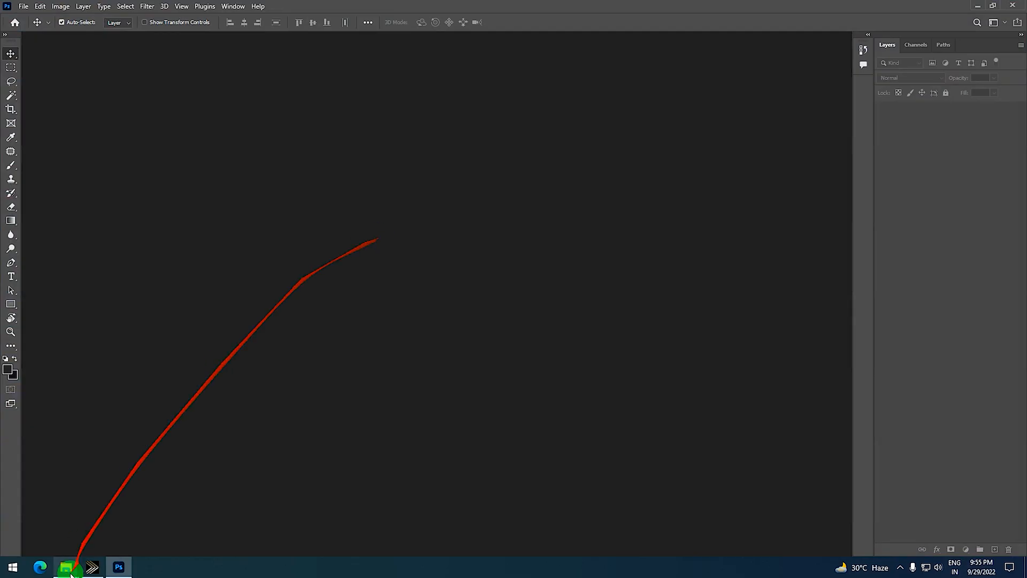
Switch to the TEST IMAGES folder and look through its portrait photos.
{"action": "mouse_move", "coordinate": [65, 567]}
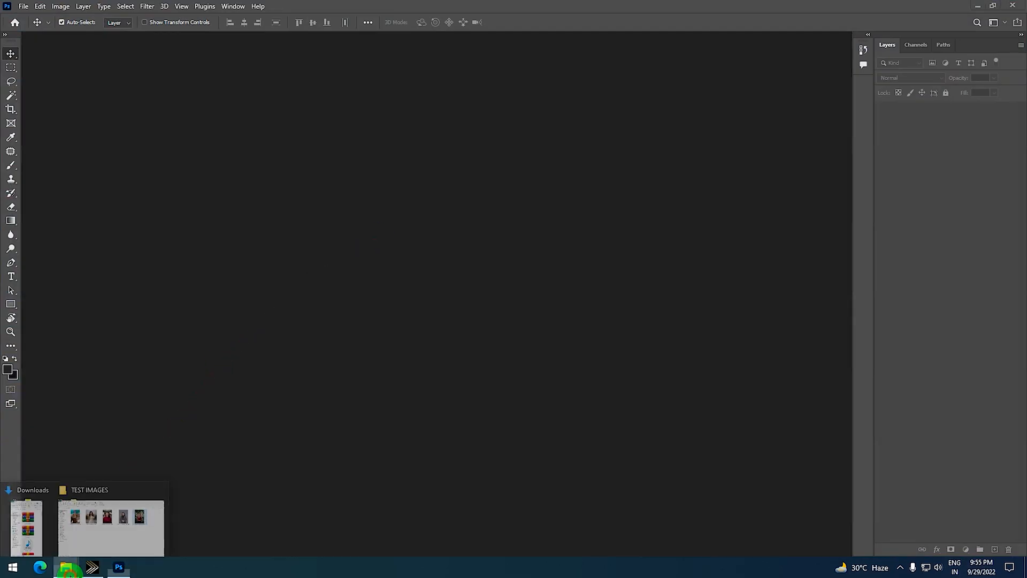
{"action": "left_click", "coordinate": [102, 530]}
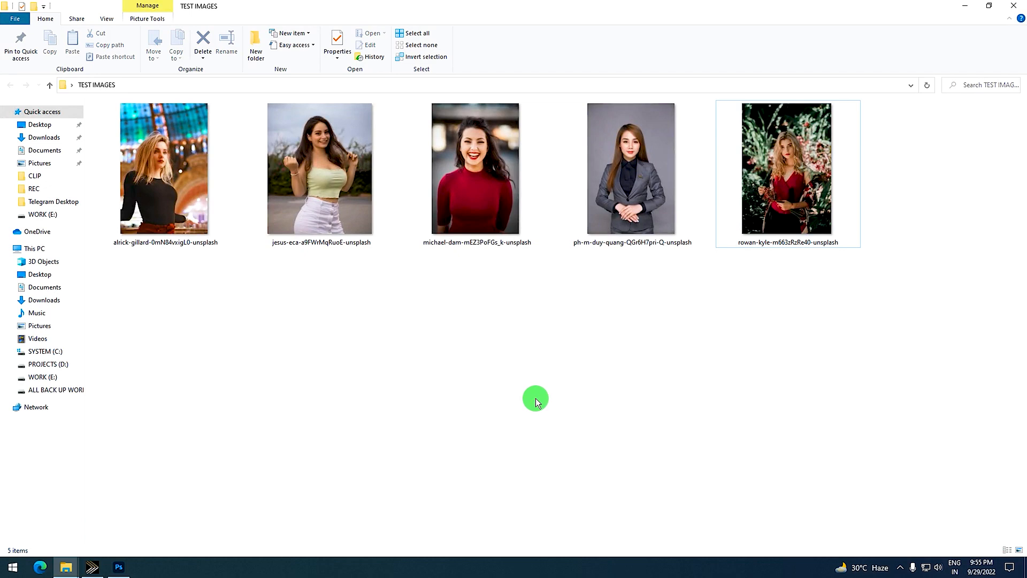
{"action": "left_click", "coordinate": [763, 186]}
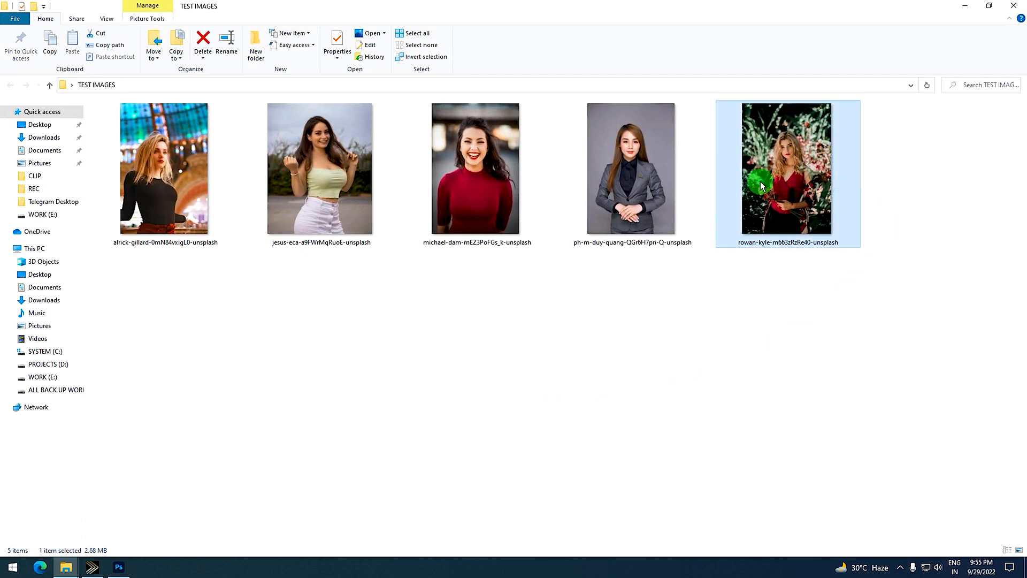
{"action": "left_click", "coordinate": [764, 330]}
{"action": "left_click", "coordinate": [789, 193]}
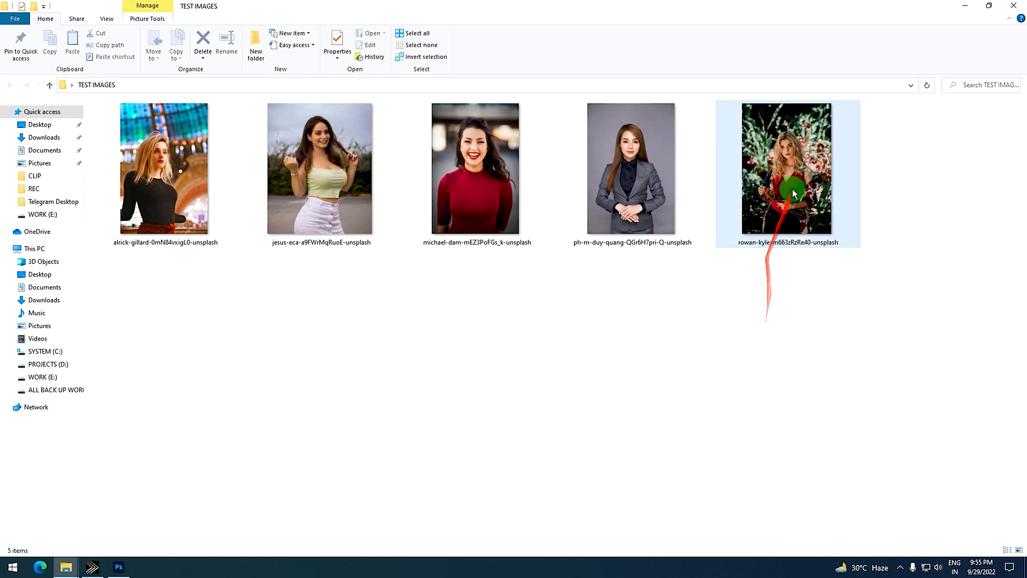
{"action": "left_click", "coordinate": [647, 256]}
{"action": "left_click", "coordinate": [749, 232]}
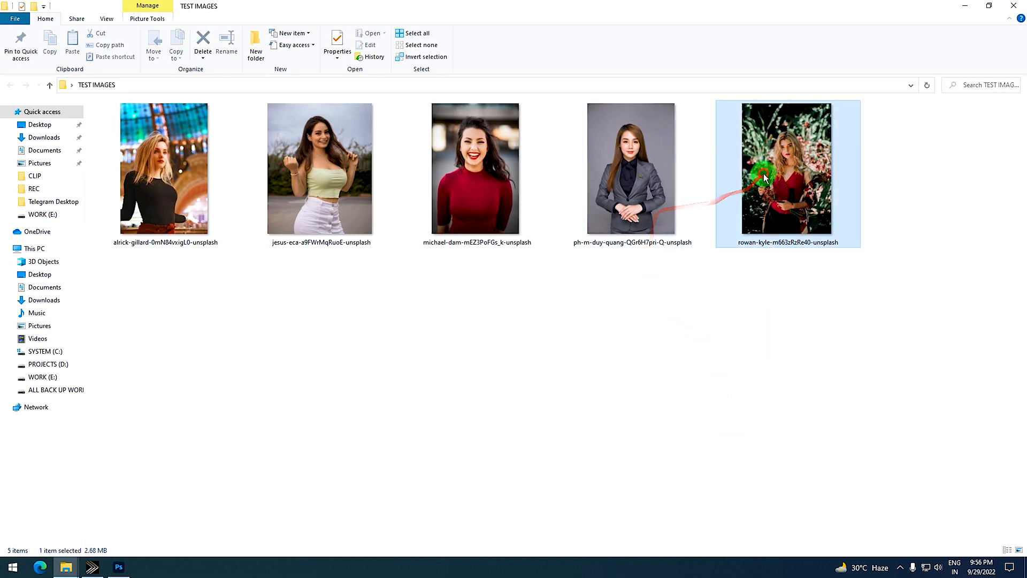
{"action": "left_click", "coordinate": [644, 171]}
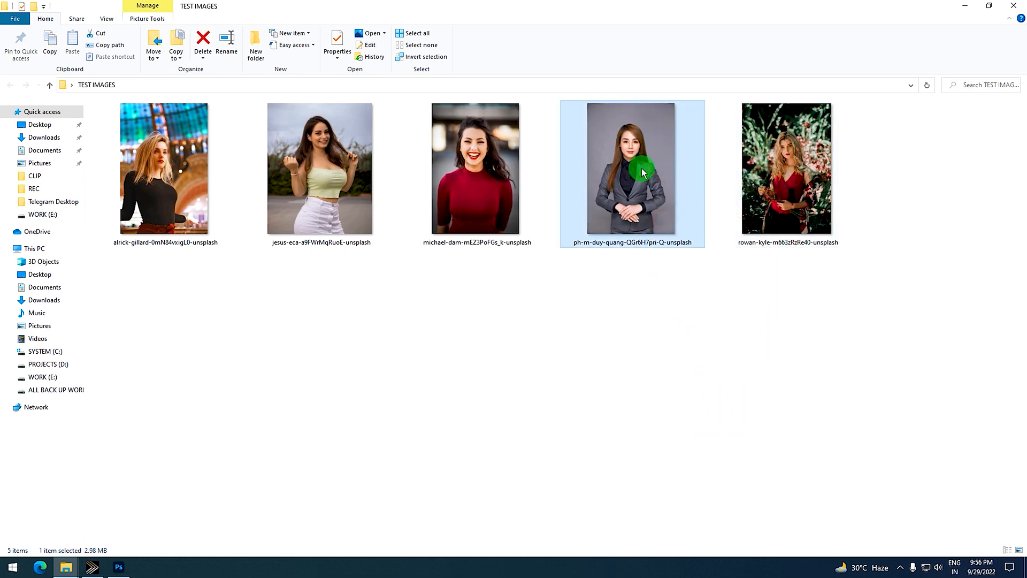
{"action": "left_click", "coordinate": [343, 187]}
{"action": "left_click", "coordinate": [487, 209]}
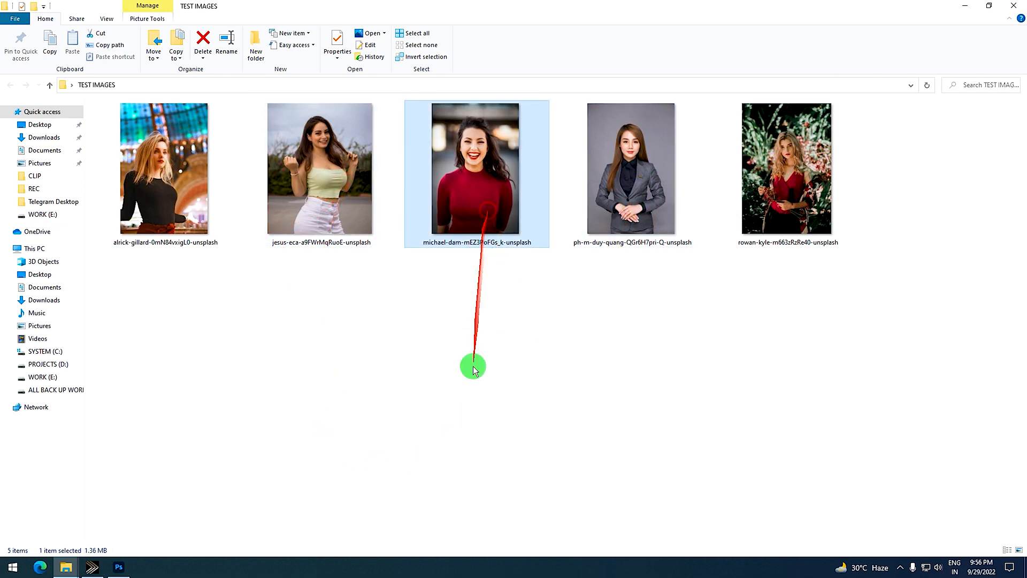
{"action": "left_click", "coordinate": [473, 372]}
{"action": "left_click", "coordinate": [819, 229]}
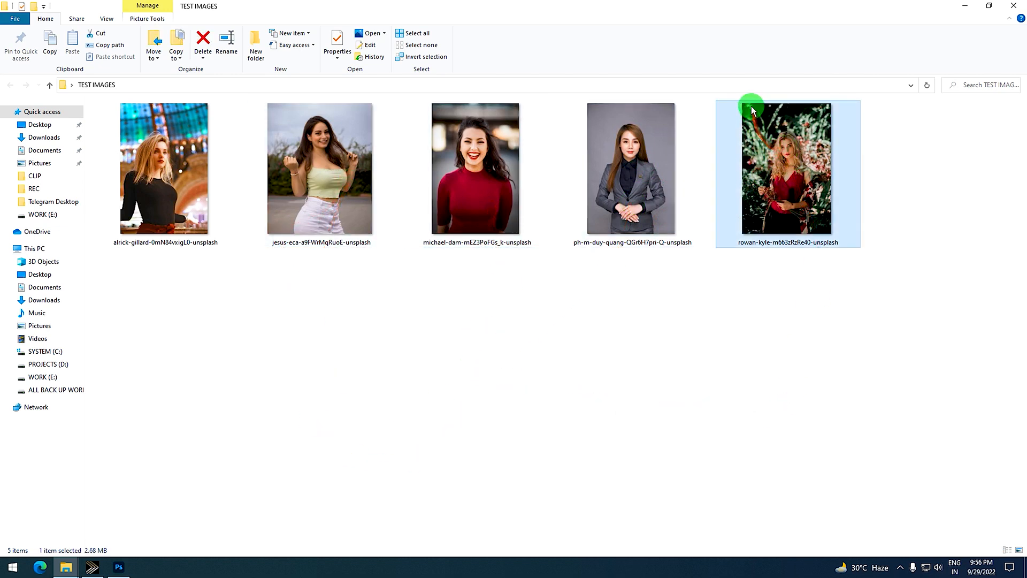
View the photo of the woman in the red top among flowers in a maximized photo viewer, and close the viewer.
{"action": "right_click", "coordinate": [779, 167]}
{"action": "left_click", "coordinate": [803, 176]}
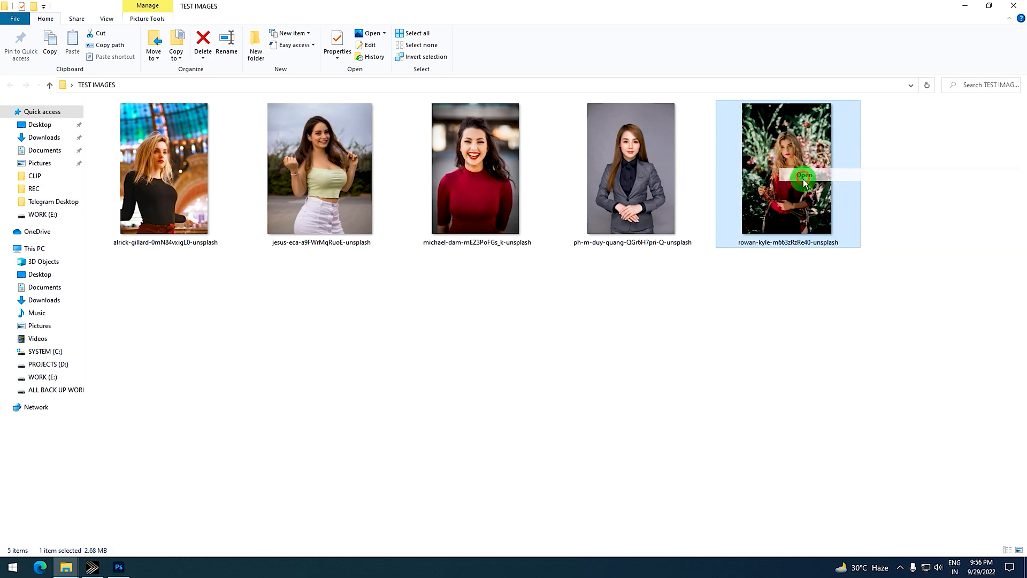
{"action": "left_click", "coordinate": [759, 54]}
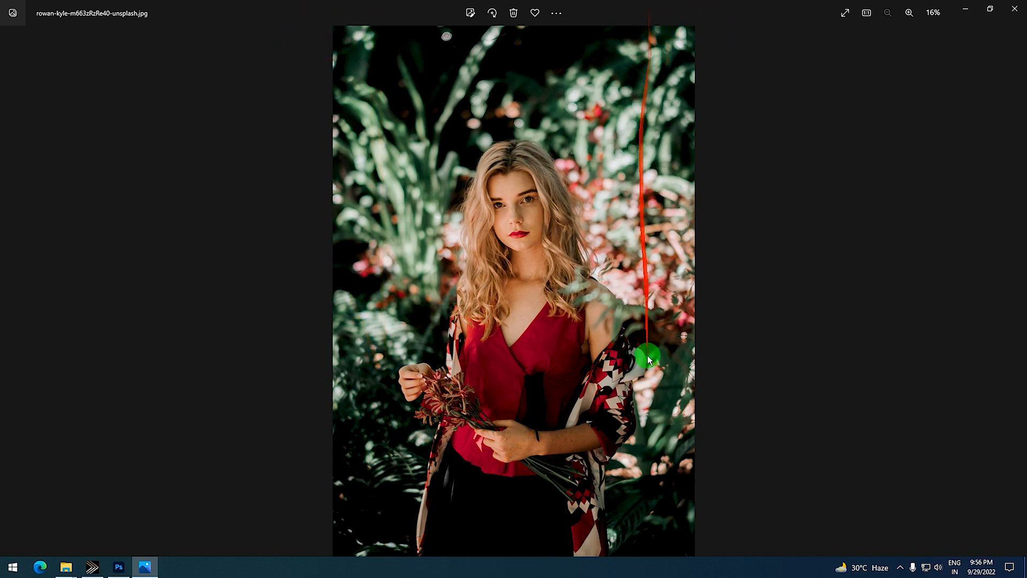
{"action": "left_click", "coordinate": [996, 14]}
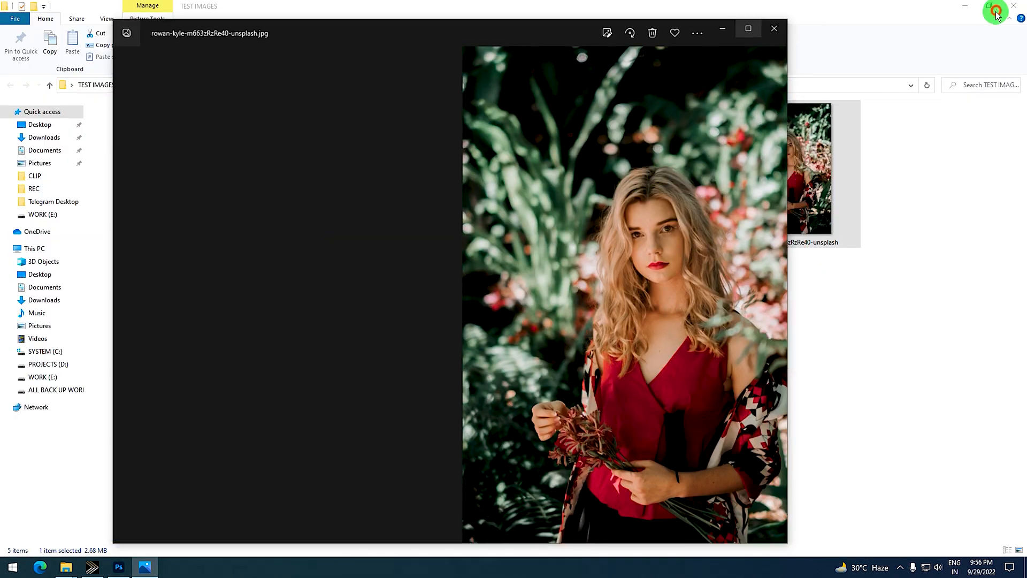
{"action": "left_click", "coordinate": [787, 53]}
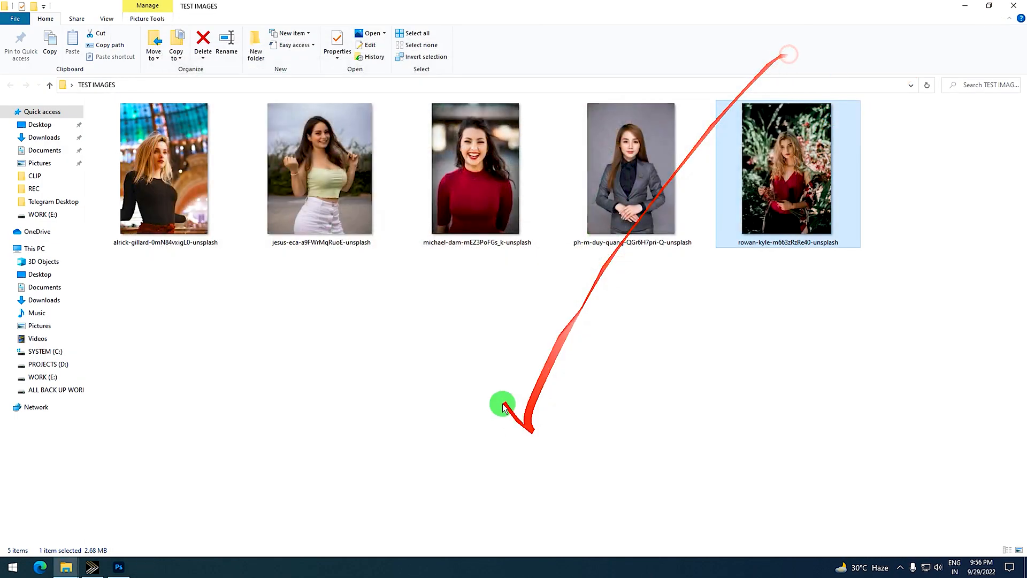
Bring the photo of the woman in the red top from the TEST IMAGES folder into Photoshop and move its document window aside.
{"action": "left_click", "coordinate": [529, 372]}
{"action": "double_click", "coordinate": [738, 5]}
{"action": "scroll", "coordinate": [708, 428], "scroll_direction": "down", "scroll_amount": 5}
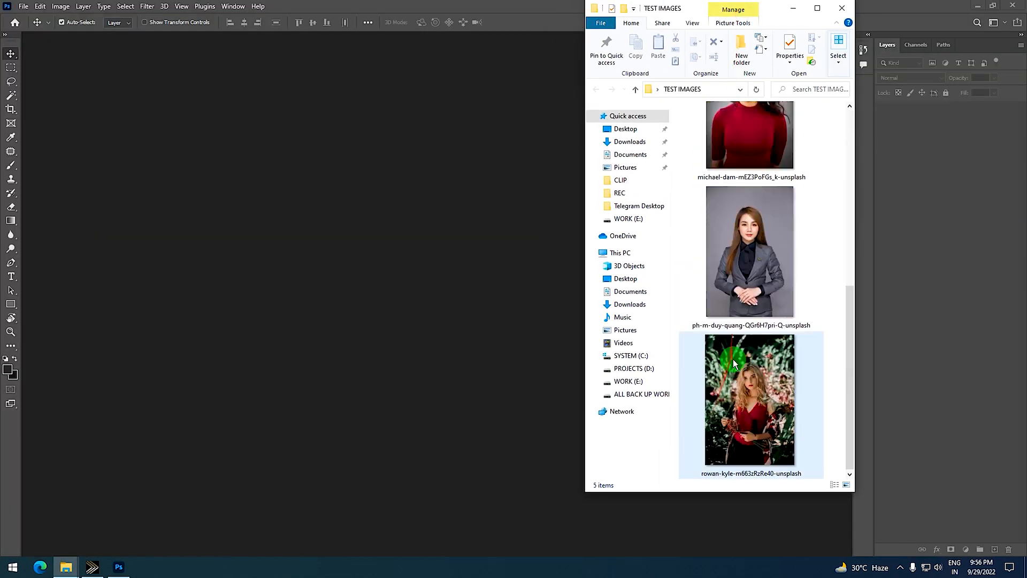
{"action": "left_click_drag", "start_coordinate": [759, 420], "coordinate": [278, 348]}
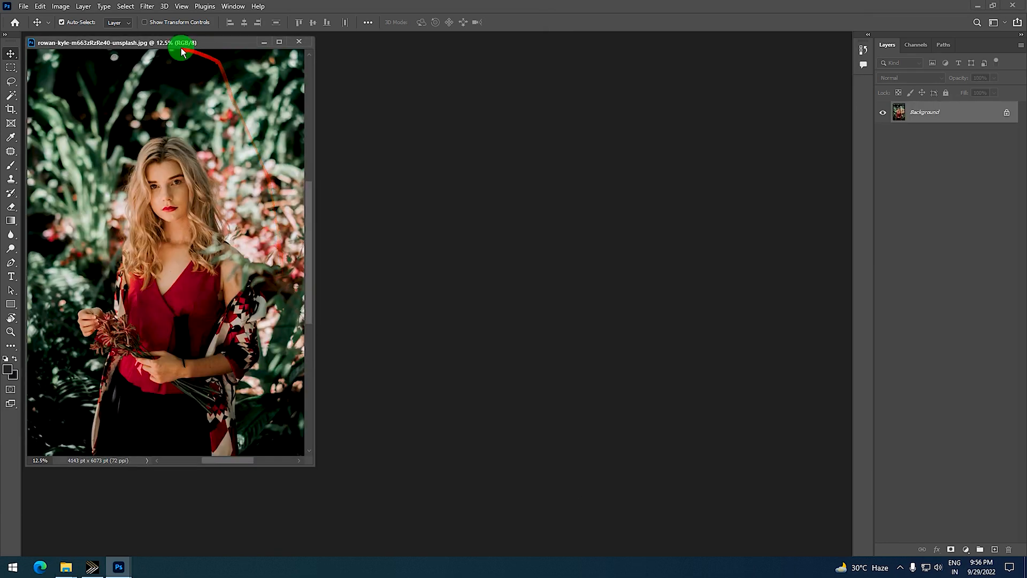
{"action": "left_click_drag", "start_coordinate": [183, 42], "coordinate": [694, 77]}
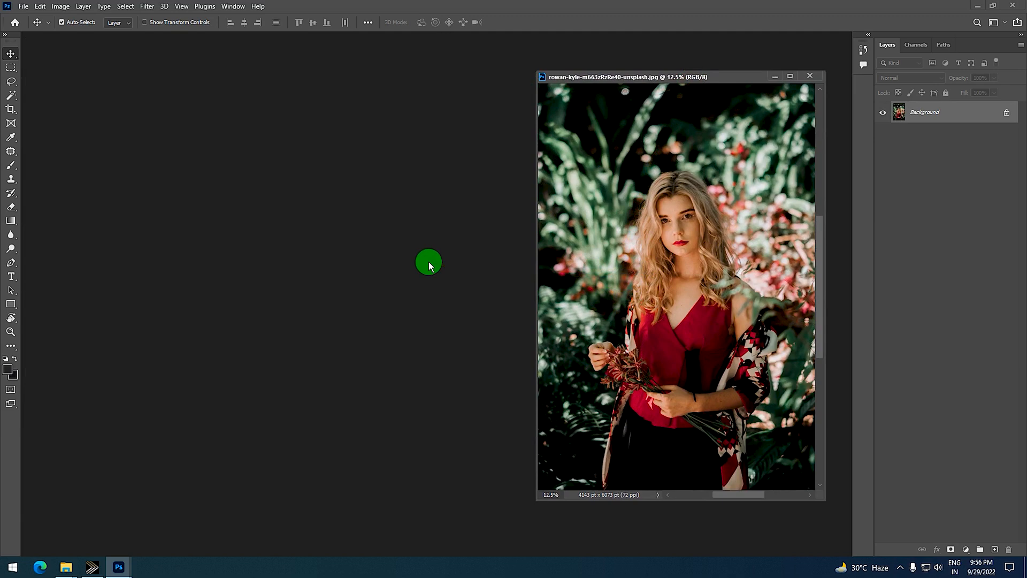
Create a new document from the HDTV 1080p film preset, 1920 x 1080 px, with the resolution set to 200 pixels/inch.
{"action": "key", "text": "ctrl+n"}
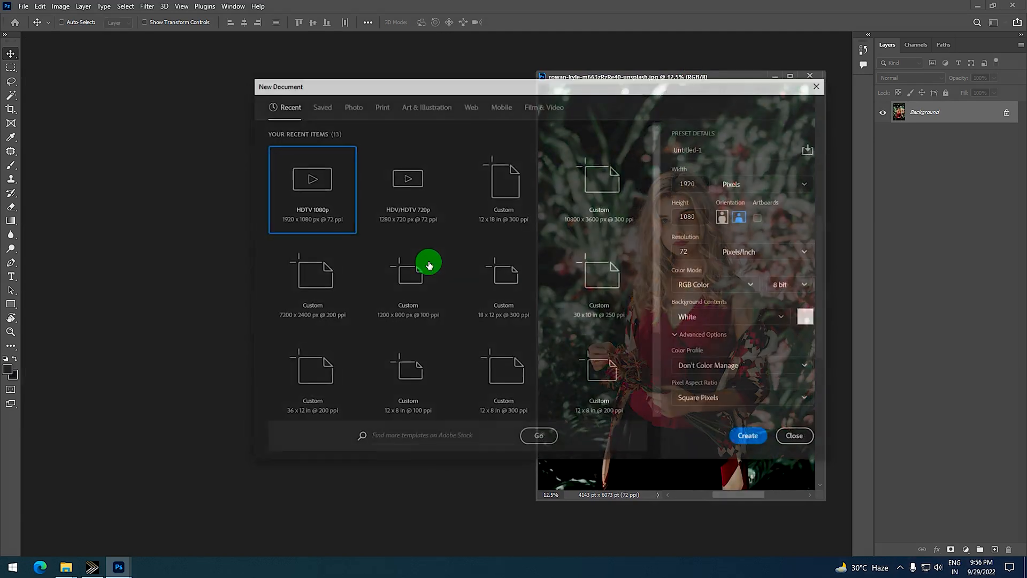
{"action": "left_click", "coordinate": [541, 112]}
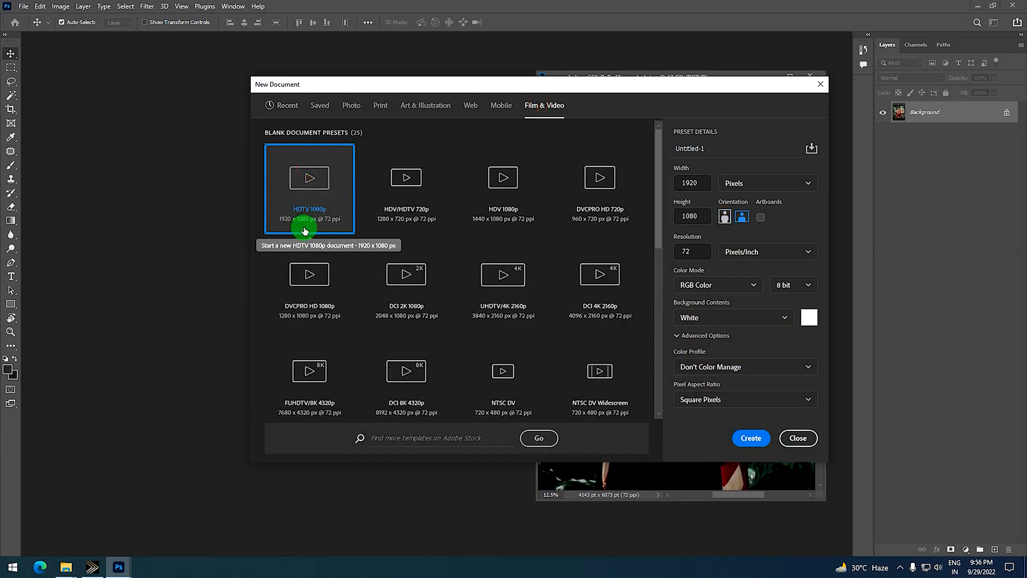
{"action": "left_click", "coordinate": [691, 251]}
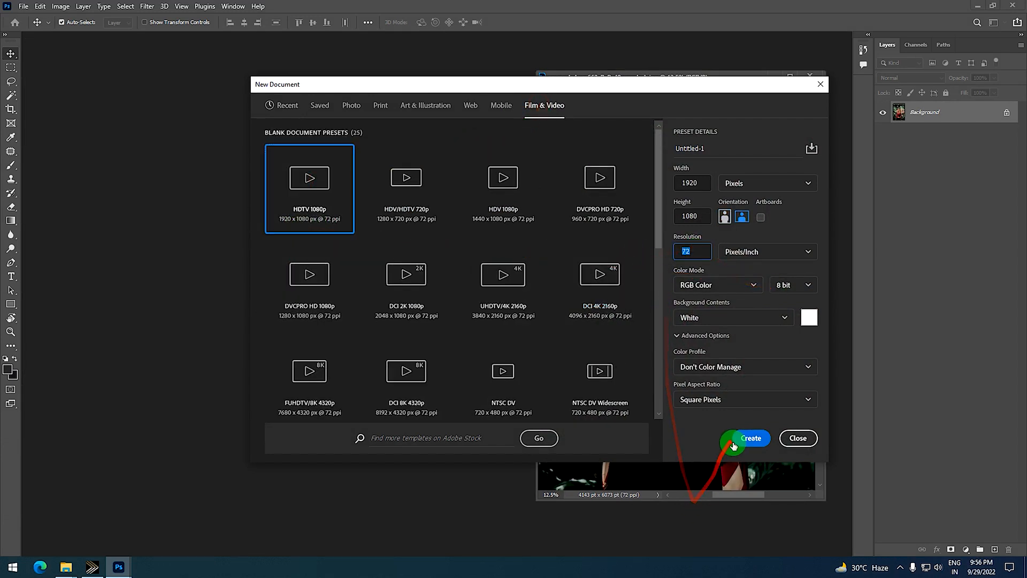
{"action": "type", "text": "200"}
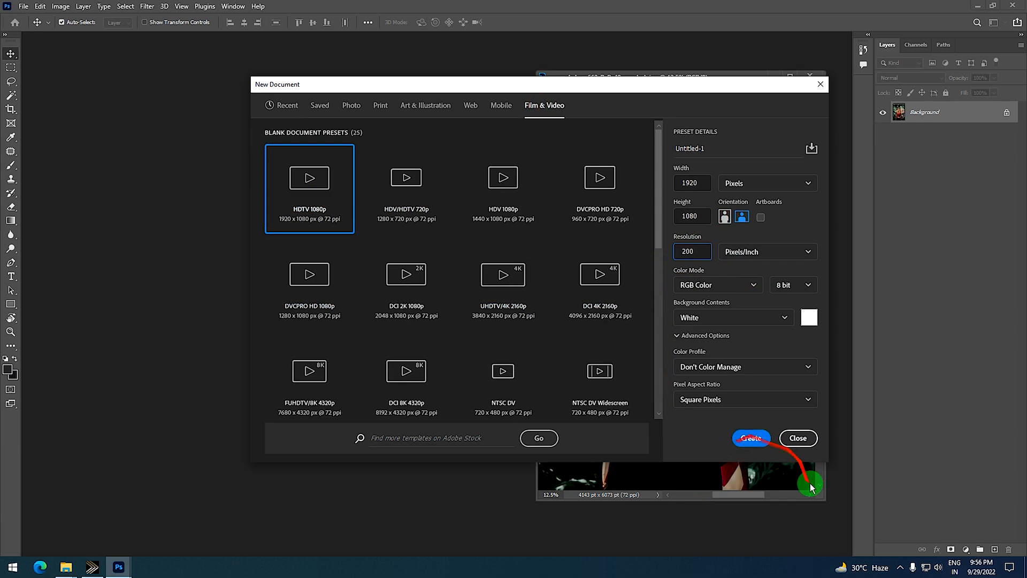
{"action": "left_click", "coordinate": [749, 438]}
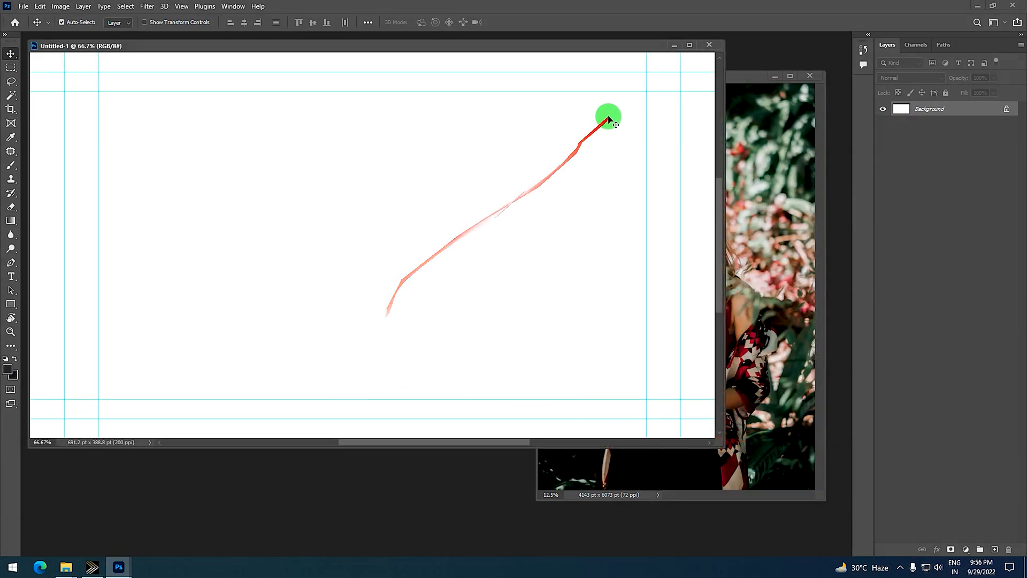
Copy the portrait photo into the new document as a layer and maximize that document's window.
{"action": "left_click_drag", "start_coordinate": [512, 46], "coordinate": [536, 58]}
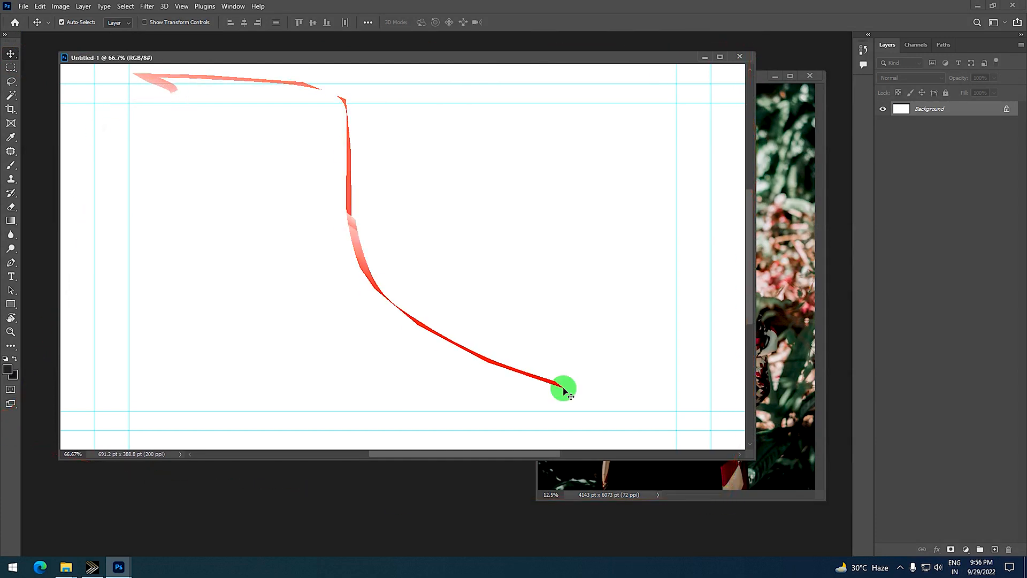
{"action": "left_click", "coordinate": [788, 249]}
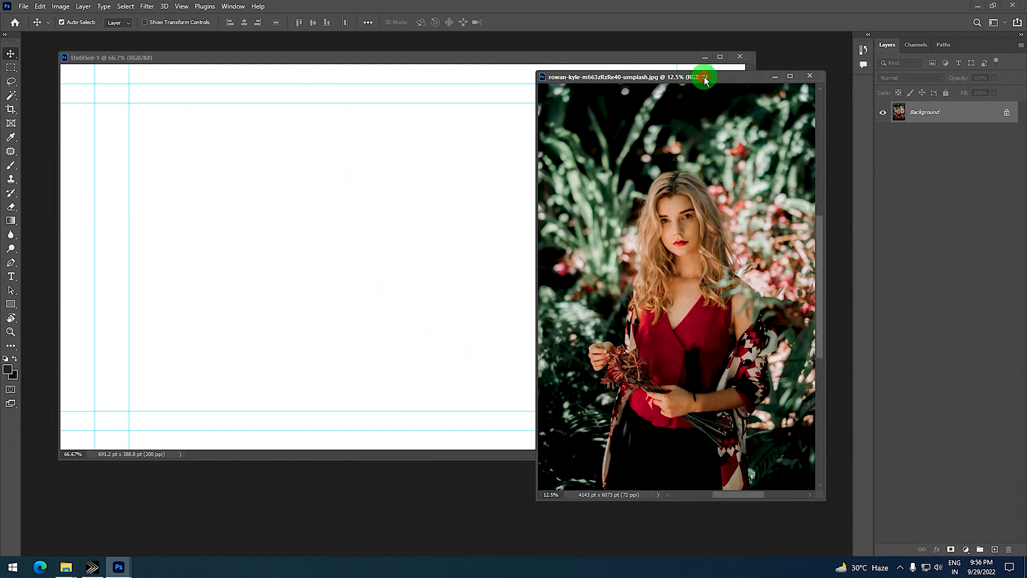
{"action": "left_click_drag", "start_coordinate": [705, 79], "coordinate": [756, 79]}
{"action": "left_click_drag", "start_coordinate": [736, 259], "coordinate": [478, 278]}
{"action": "left_click", "coordinate": [720, 56]}
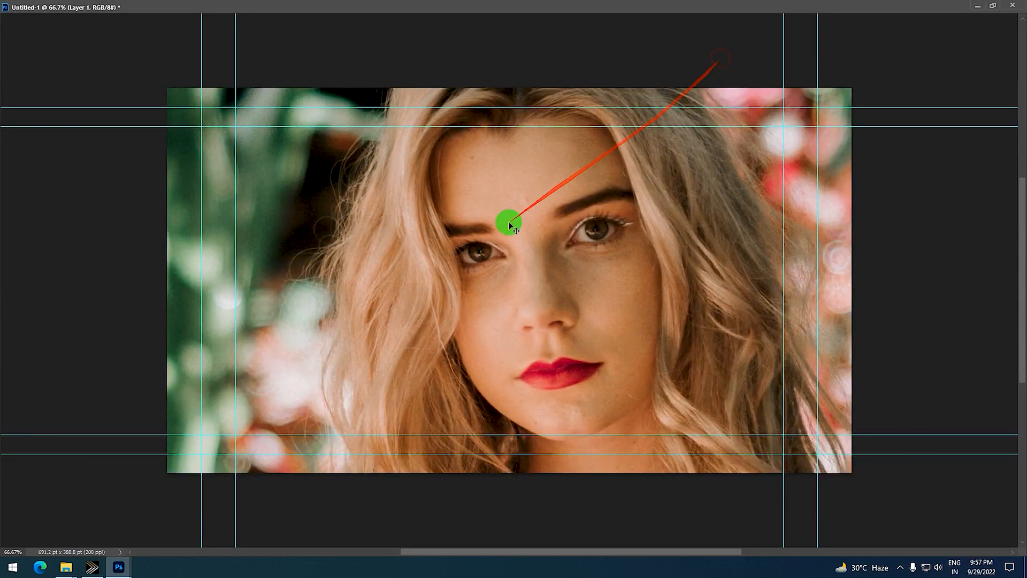
Scale the photo layer down until the woman's head and upper body fit the canvas, and center it between the side edges.
{"action": "scroll", "coordinate": [512, 236], "scroll_direction": "down", "scroll_amount": 7}
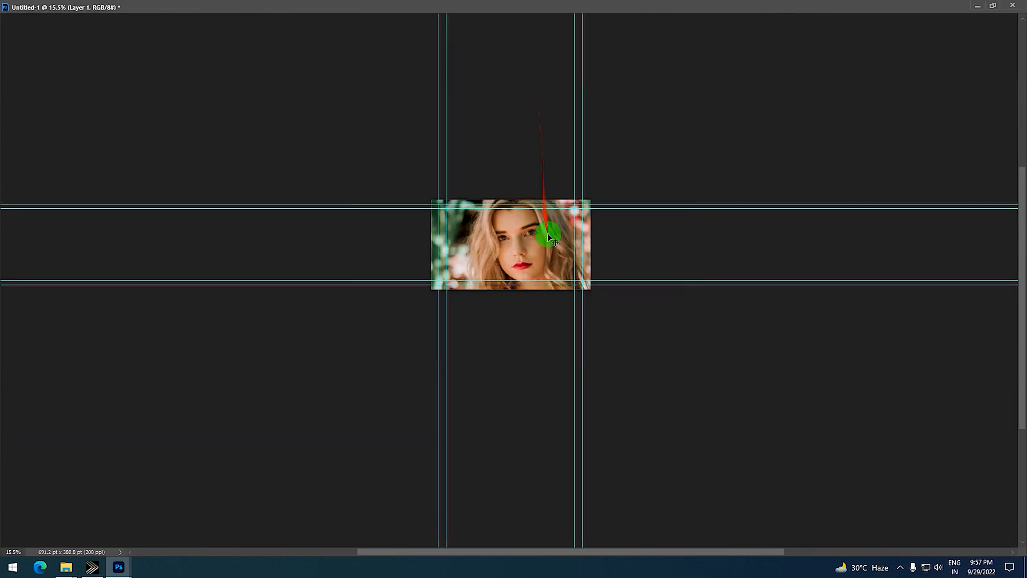
{"action": "key", "text": "ctrl+t"}
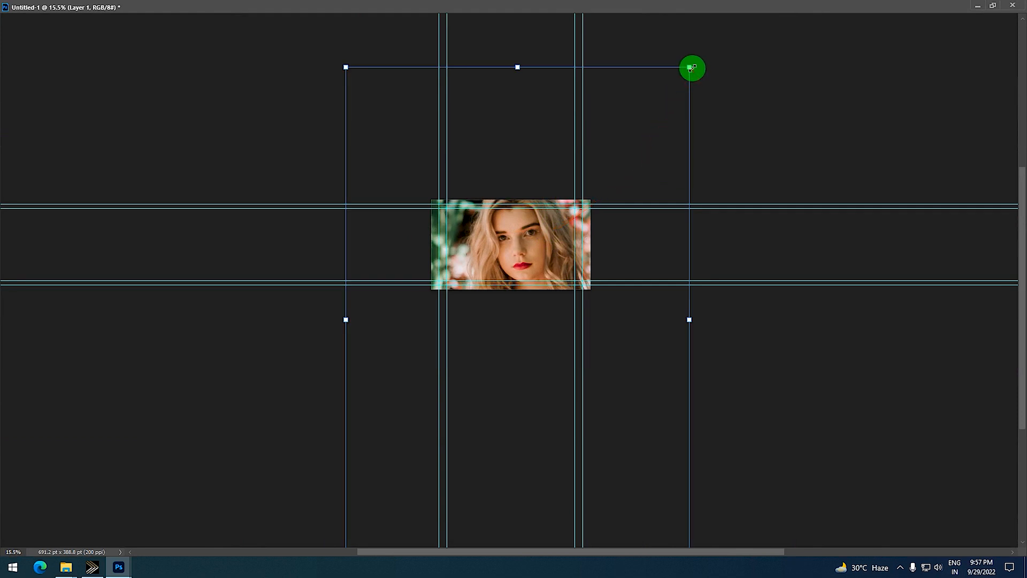
{"action": "left_click_drag", "start_coordinate": [690, 68], "coordinate": [539, 431]}
{"action": "left_click_drag", "start_coordinate": [400, 489], "coordinate": [487, 269]}
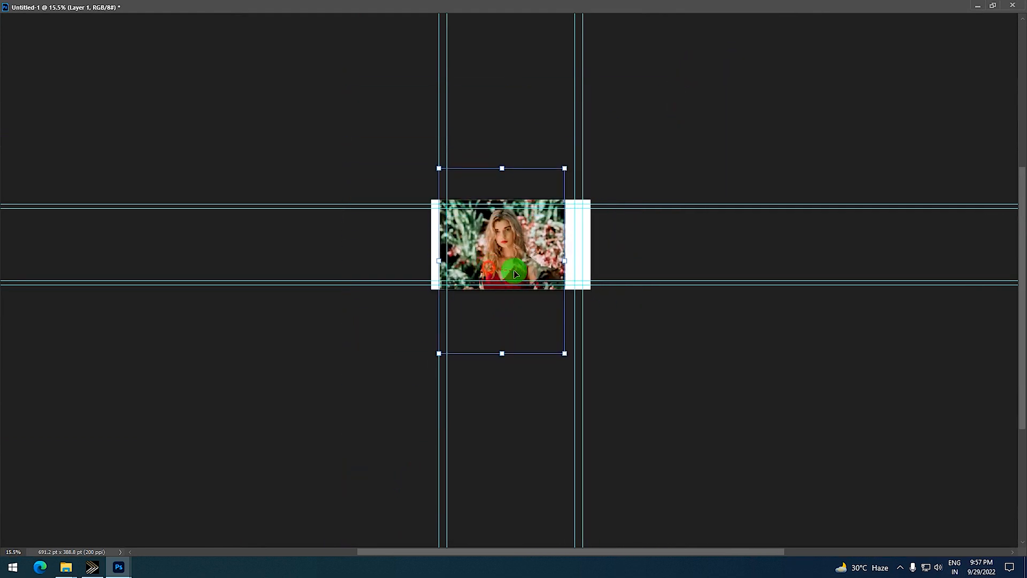
{"action": "double_click", "coordinate": [515, 250]}
{"action": "left_click_drag", "start_coordinate": [520, 238], "coordinate": [528, 239]}
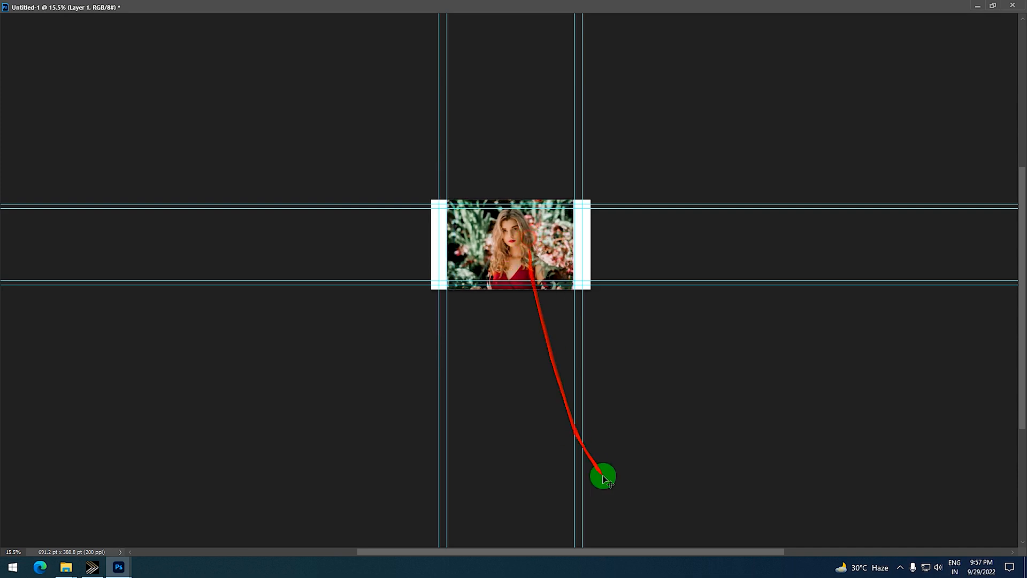
Make Layer 1 active and marquee-select a full-height strip covering the left white margin and the adjoining edge of the photo.
{"action": "scroll", "coordinate": [551, 155], "scroll_direction": "up", "scroll_amount": 1}
{"action": "left_click", "coordinate": [550, 154]}
{"action": "scroll", "coordinate": [553, 222], "scroll_direction": "up", "scroll_amount": 3}
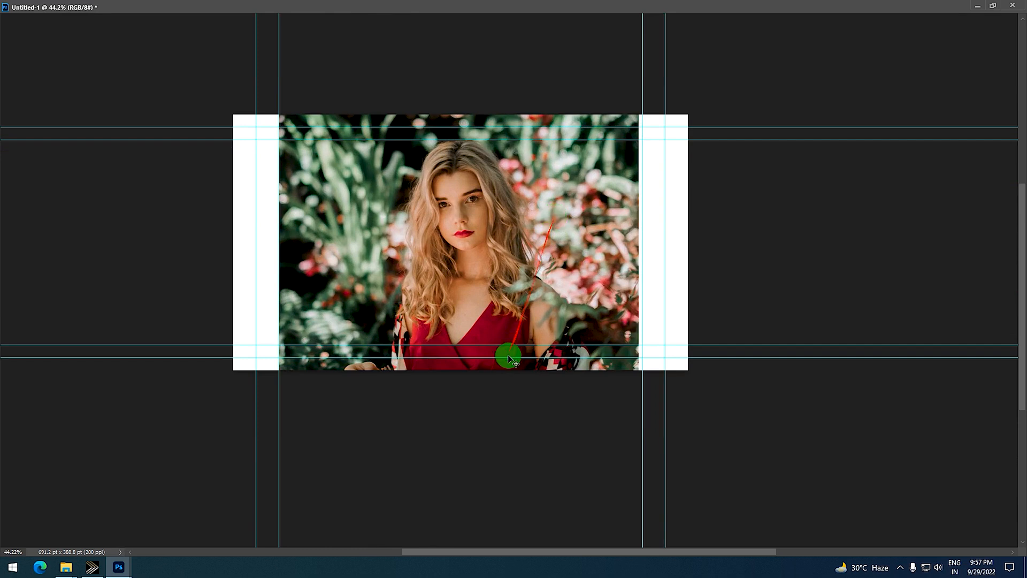
{"action": "left_click_drag", "start_coordinate": [481, 178], "coordinate": [485, 211]}
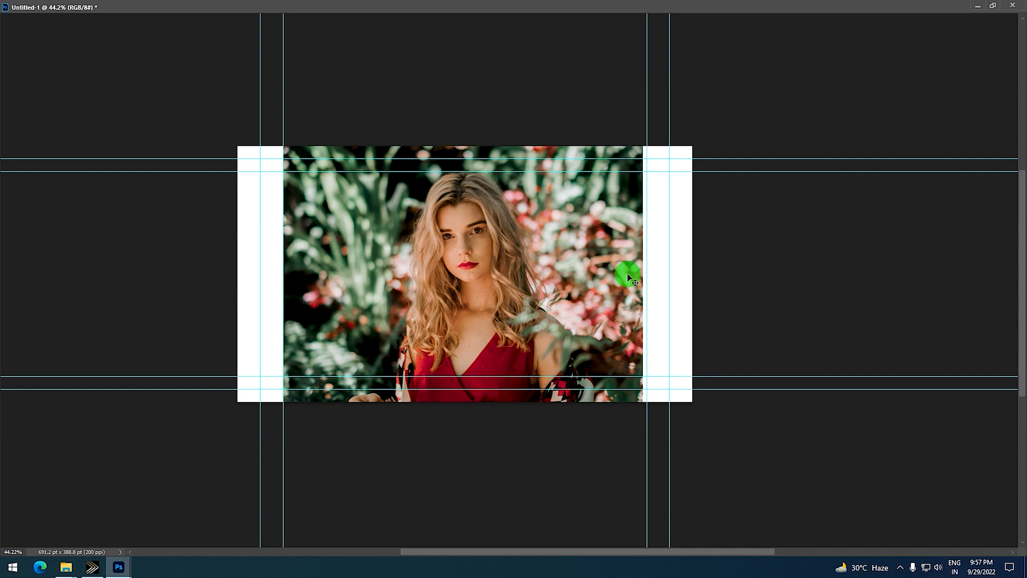
{"action": "right_click", "coordinate": [364, 220]}
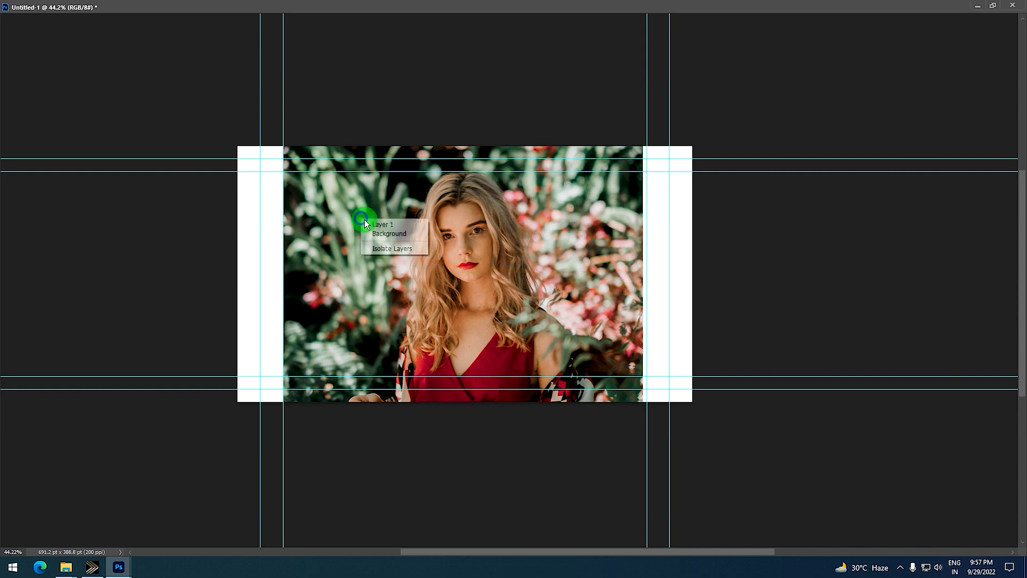
{"action": "left_click", "coordinate": [386, 225]}
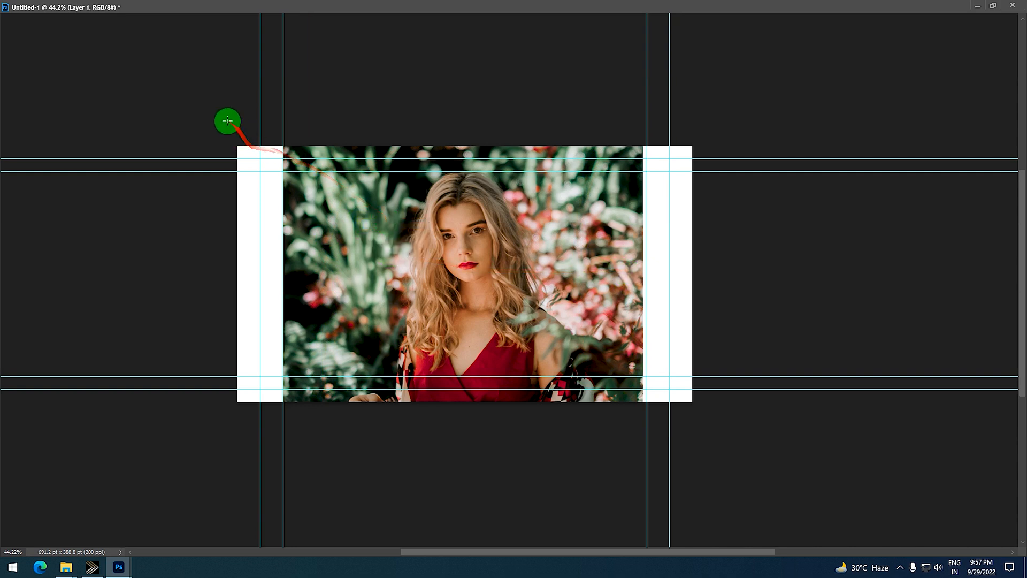
{"action": "left_click_drag", "start_coordinate": [227, 120], "coordinate": [335, 441]}
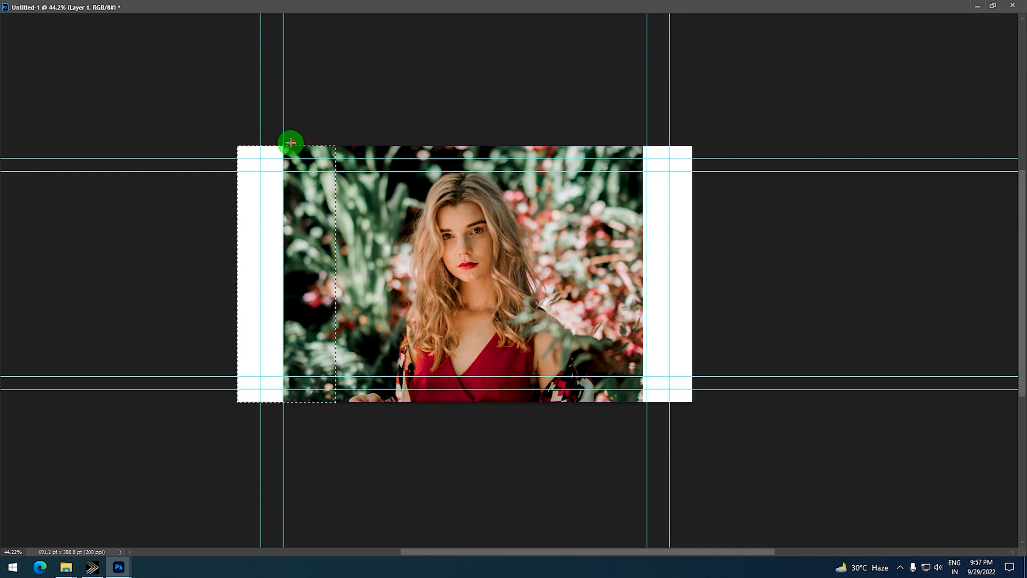
Clear the strip selection on the document and minimize the source photo's window.
{"action": "left_click", "coordinate": [264, 372]}
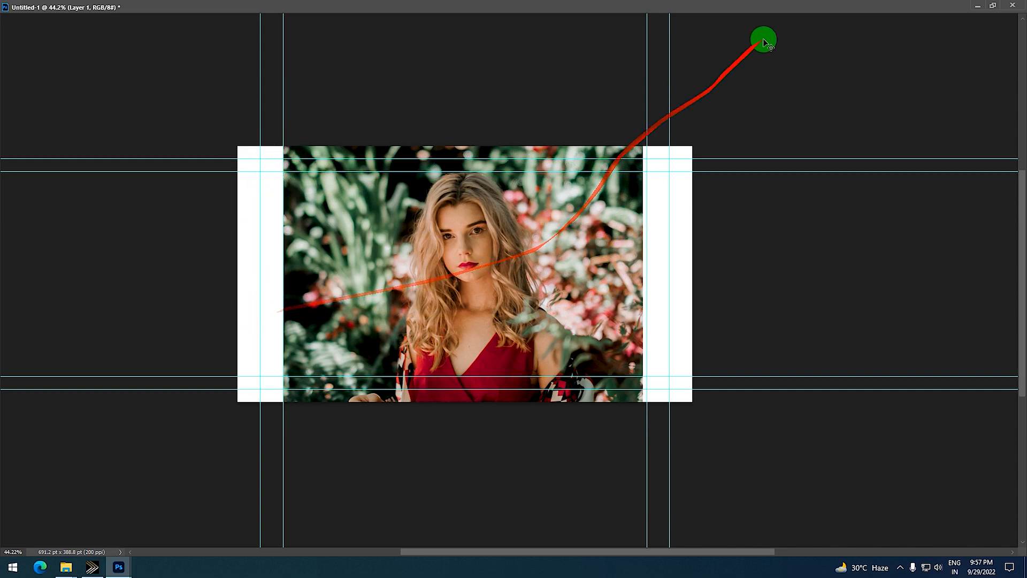
{"action": "left_click", "coordinate": [993, 5]}
{"action": "left_click", "coordinate": [837, 114]}
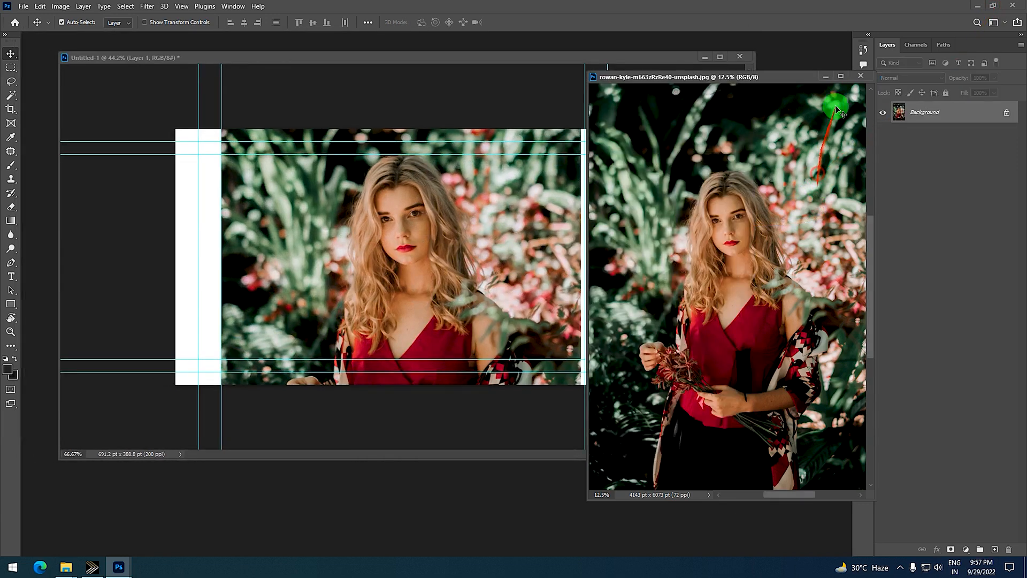
{"action": "left_click", "coordinate": [829, 78]}
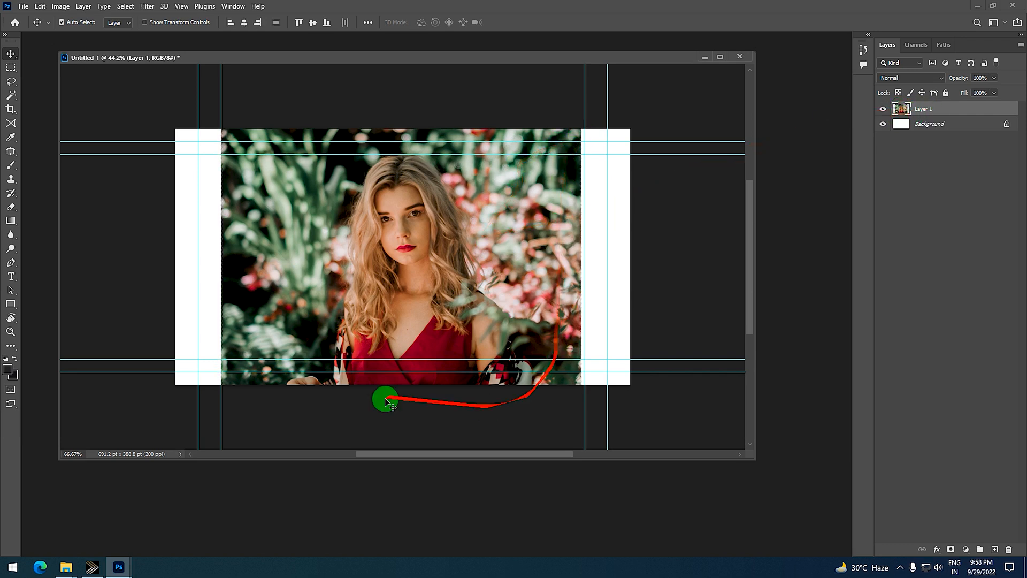
Load the photo layer's outline as a selection and invert it to cover both white side margins.
{"action": "left_click", "coordinate": [720, 55]}
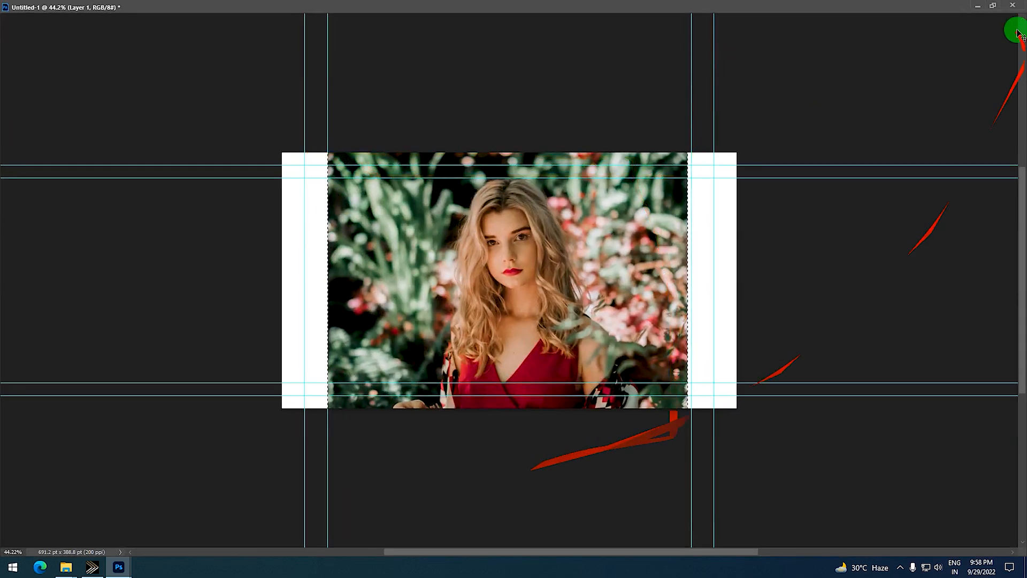
{"action": "left_click", "coordinate": [993, 6]}
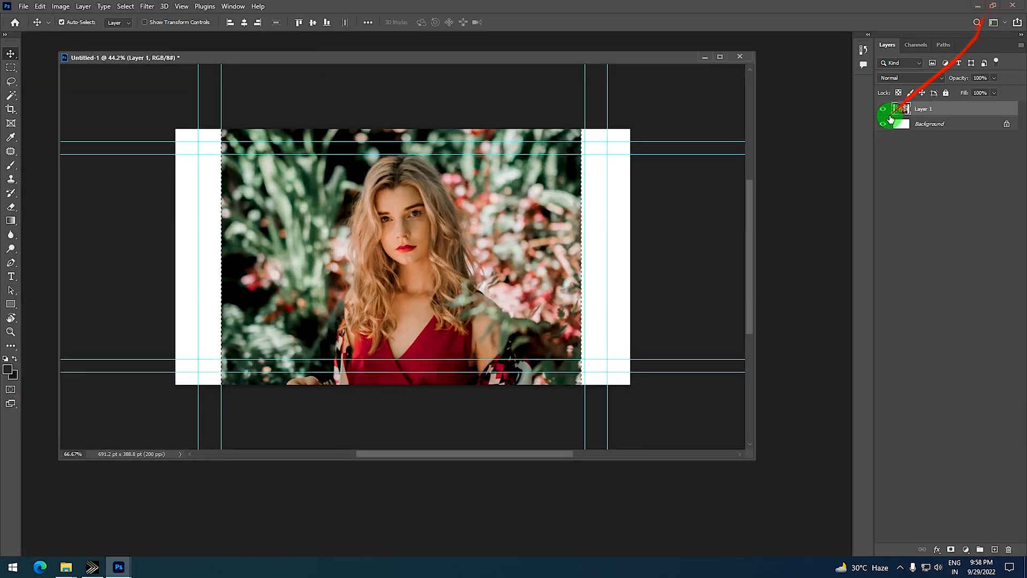
{"action": "left_click", "coordinate": [126, 8]}
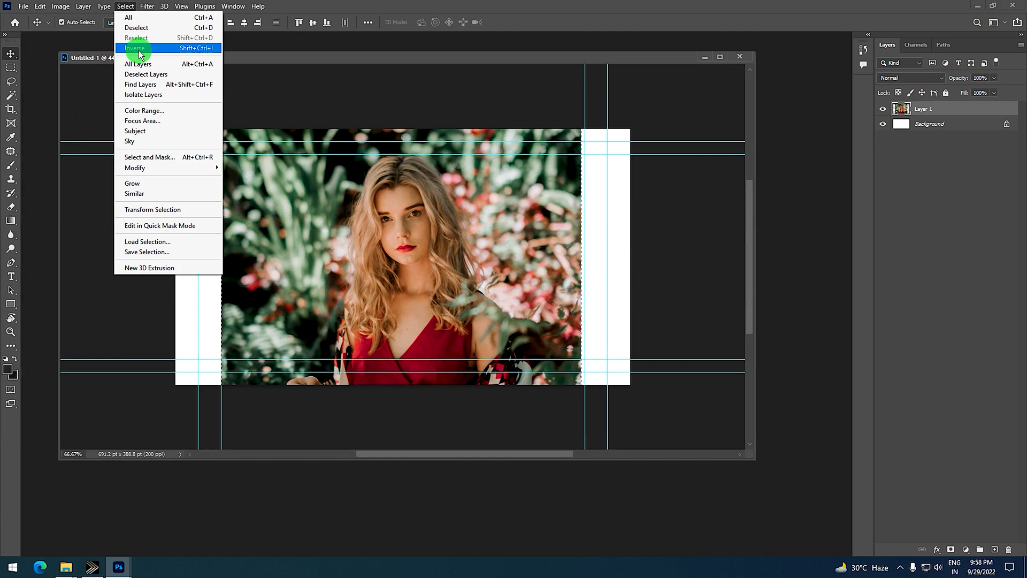
{"action": "left_click", "coordinate": [167, 48]}
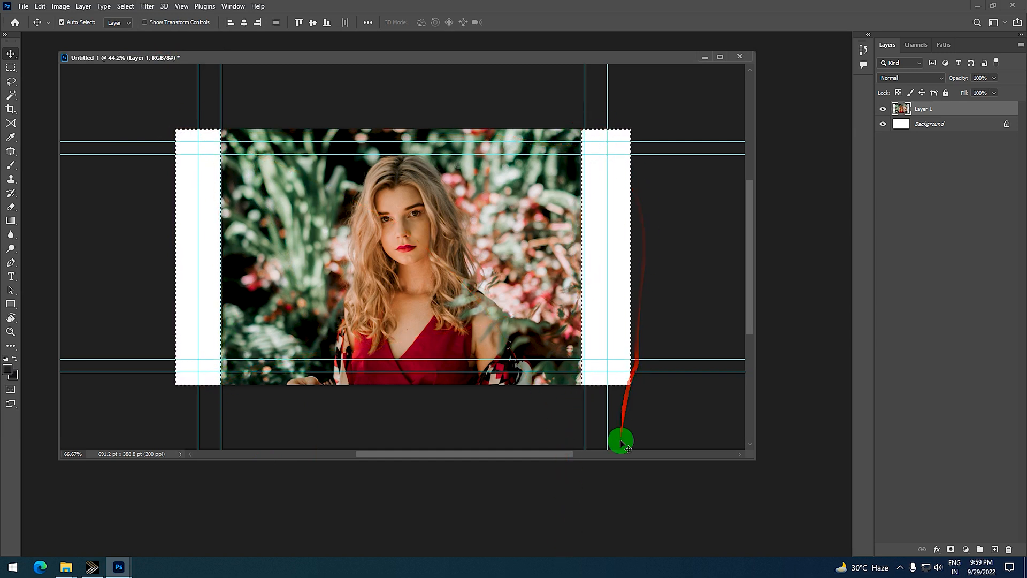
Expand the margin selection by 5 pixels so it overlaps the photo's edges.
{"action": "left_click", "coordinate": [126, 6]}
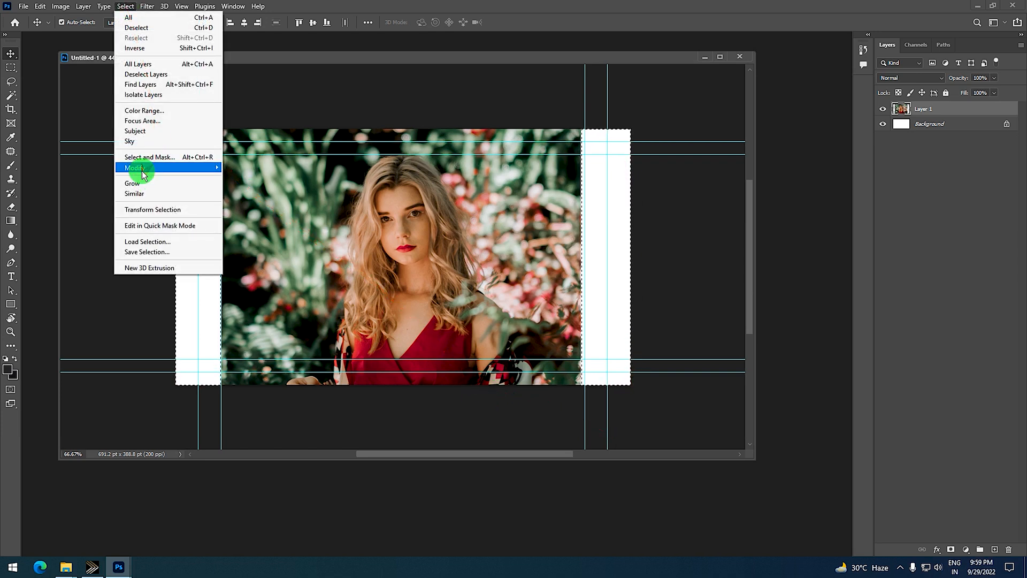
{"action": "mouse_move", "coordinate": [146, 169]}
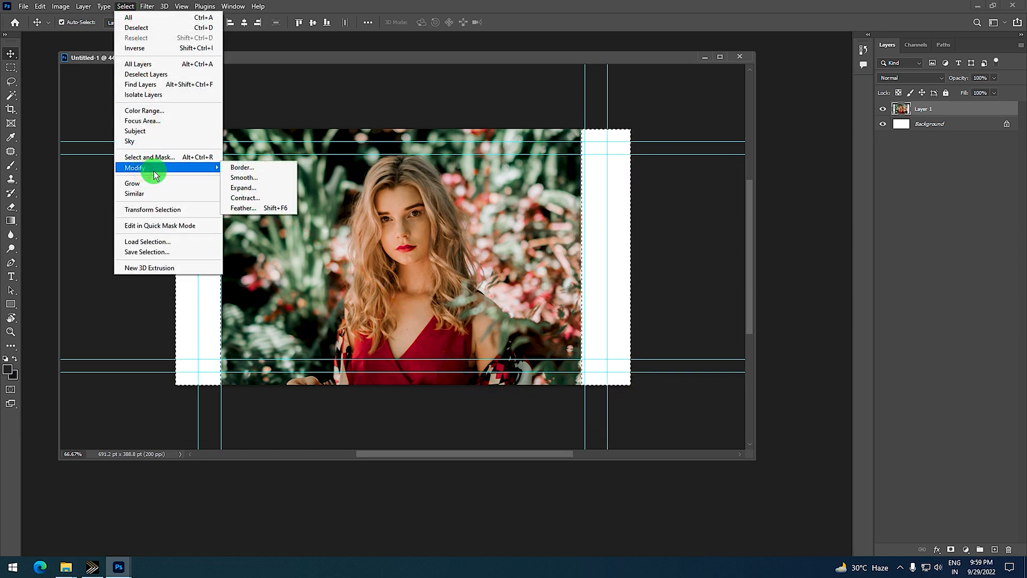
{"action": "left_click", "coordinate": [246, 188]}
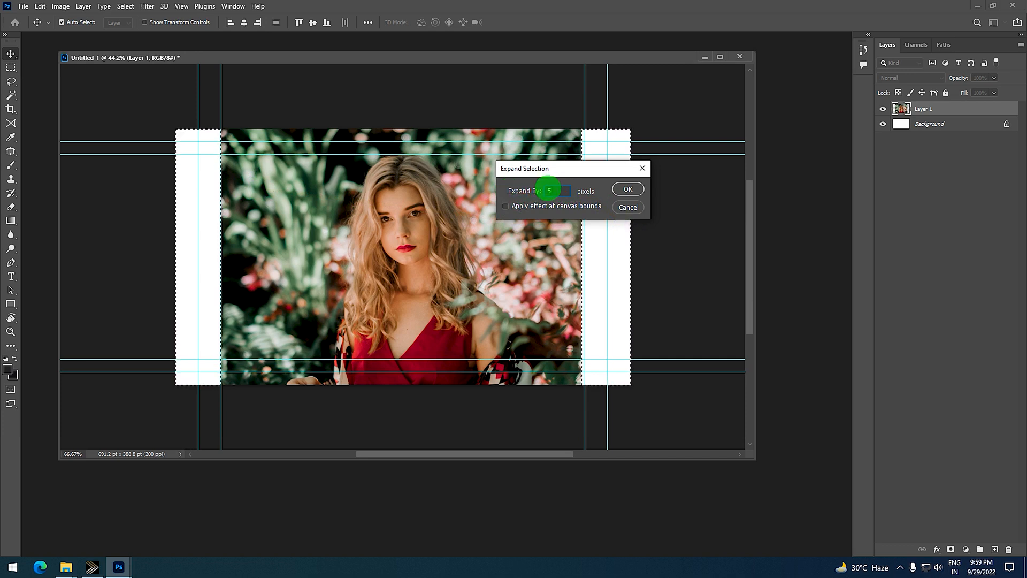
{"action": "left_click", "coordinate": [629, 190]}
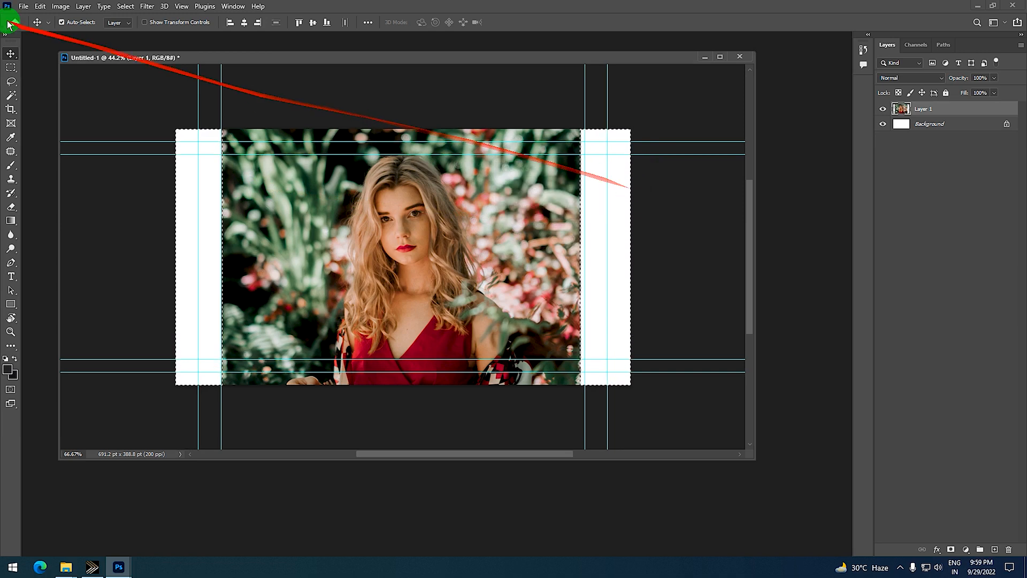
Fill the selected margins with Content-Aware contents, Color Adaptation on, Normal mode and 100% opacity, and deselect.
{"action": "left_click", "coordinate": [42, 8]}
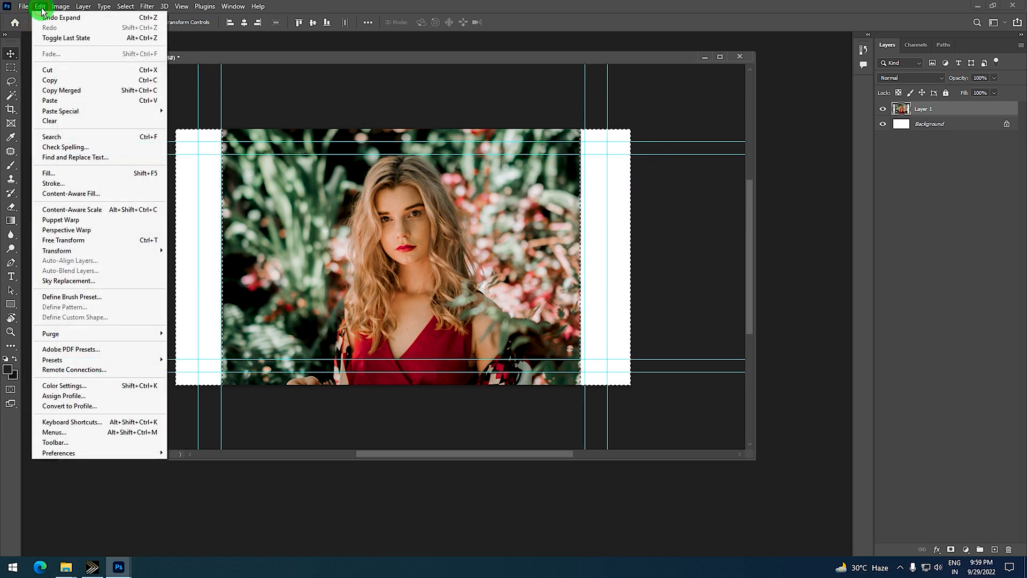
{"action": "left_click", "coordinate": [62, 175]}
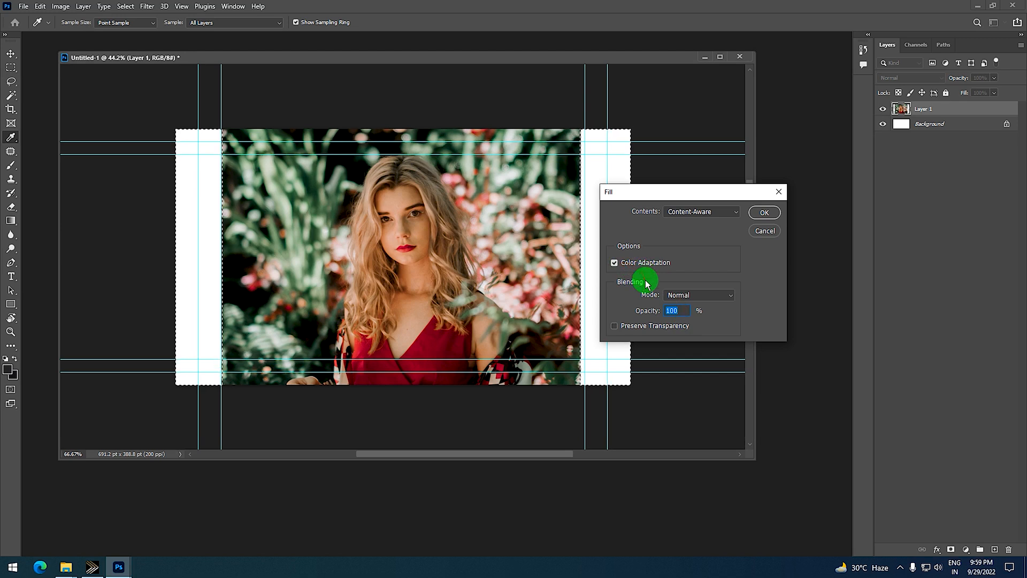
{"action": "left_click", "coordinate": [766, 219]}
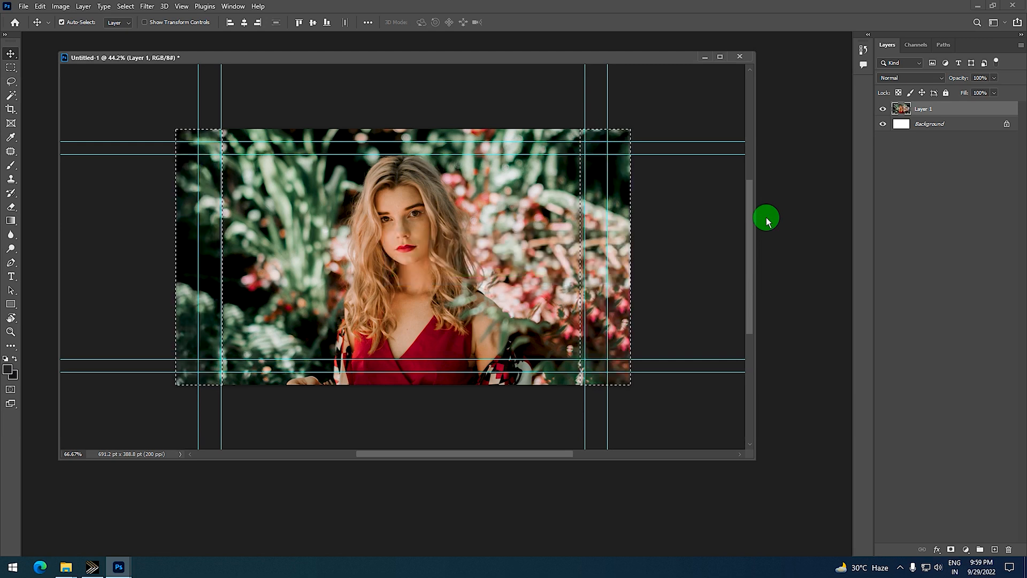
{"action": "key", "text": "ctrl+d"}
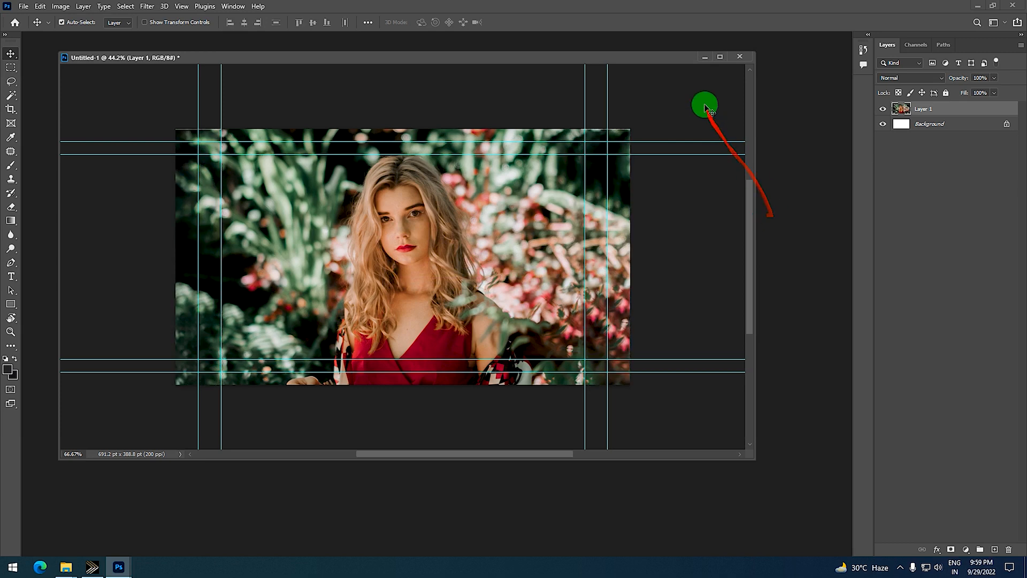
Duplicate Layer 1 in the maximized document window and hide the guides.
{"action": "left_click", "coordinate": [720, 56]}
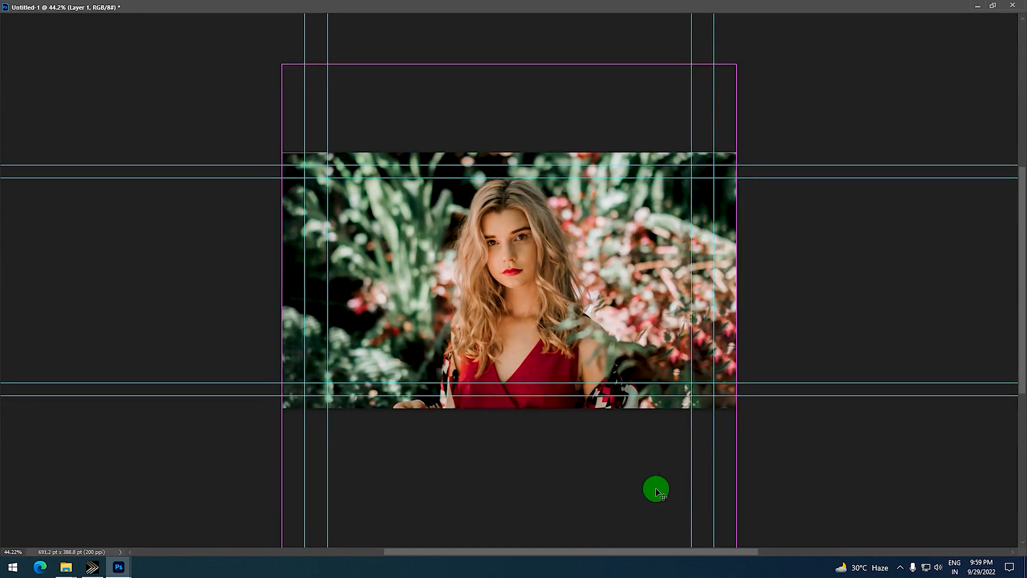
{"action": "key", "text": "ctrl+j"}
{"action": "key", "text": "ctrl+h"}
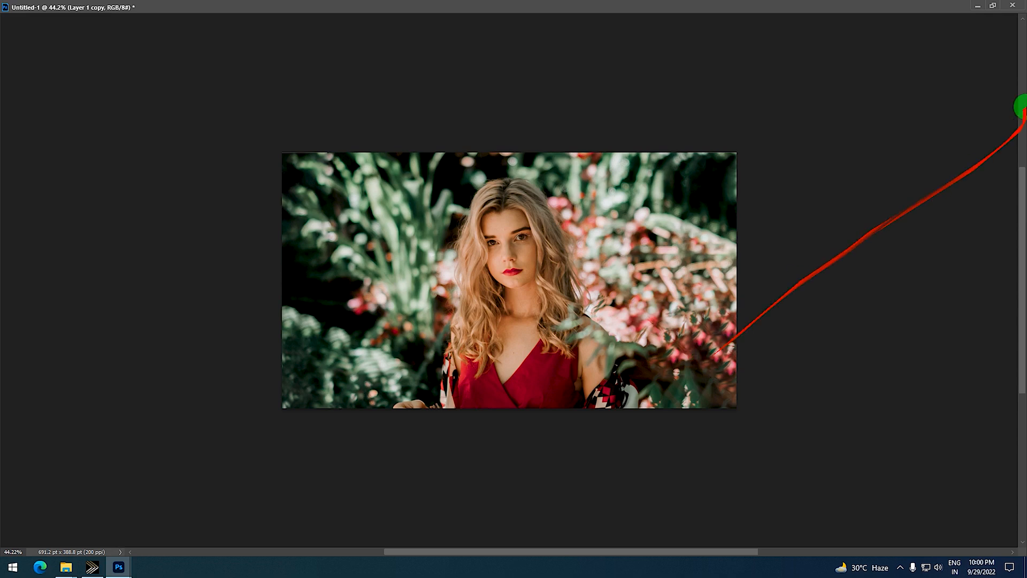
Close the extended portrait document without saving its changes.
{"action": "left_click", "coordinate": [993, 5]}
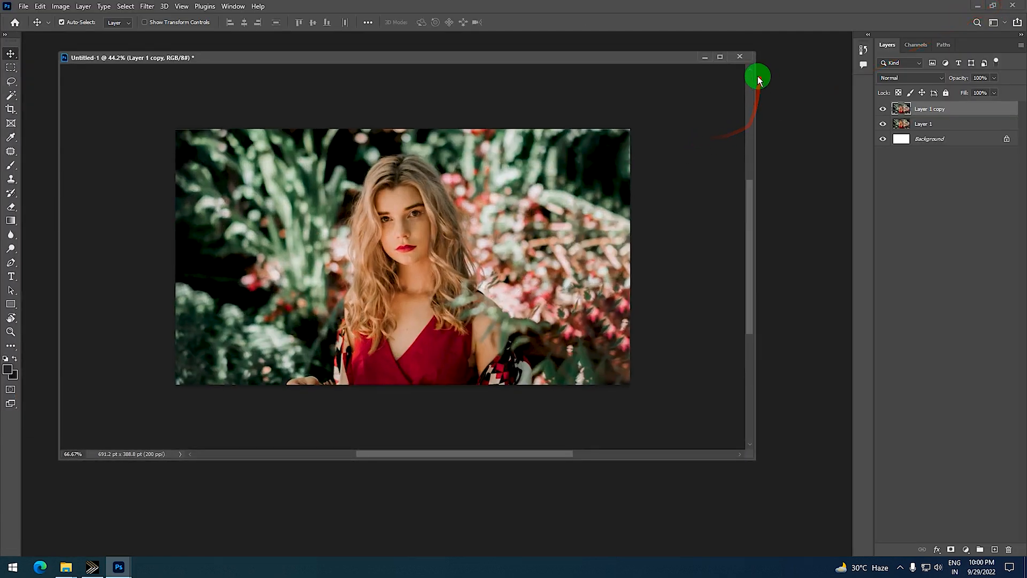
{"action": "left_click", "coordinate": [740, 60]}
{"action": "left_click", "coordinate": [522, 213]}
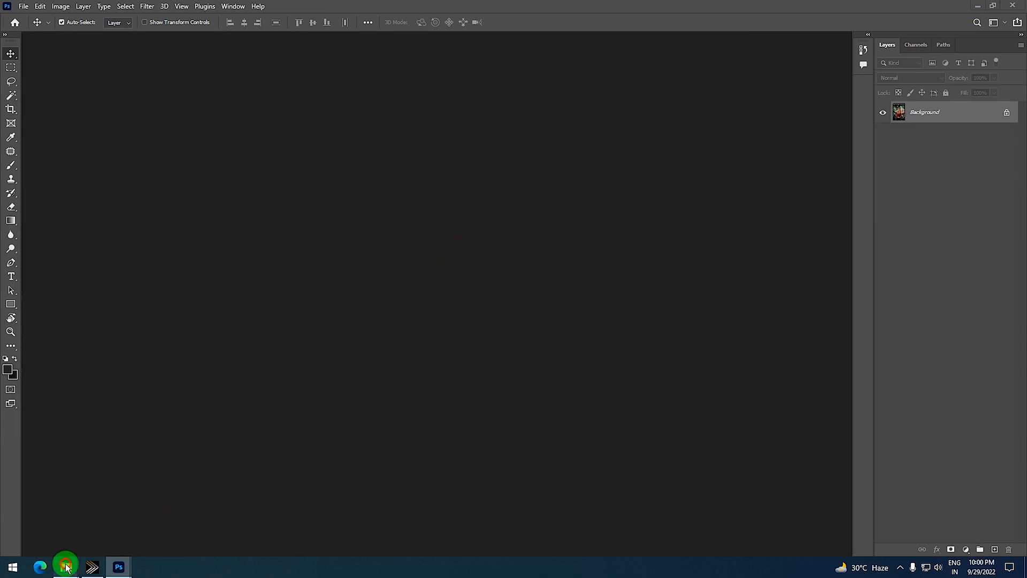
Open the portrait of the woman in the gray suit from the TEST IMAGES folder and reposition its floating window.
{"action": "mouse_move", "coordinate": [66, 567]}
{"action": "left_click", "coordinate": [101, 518]}
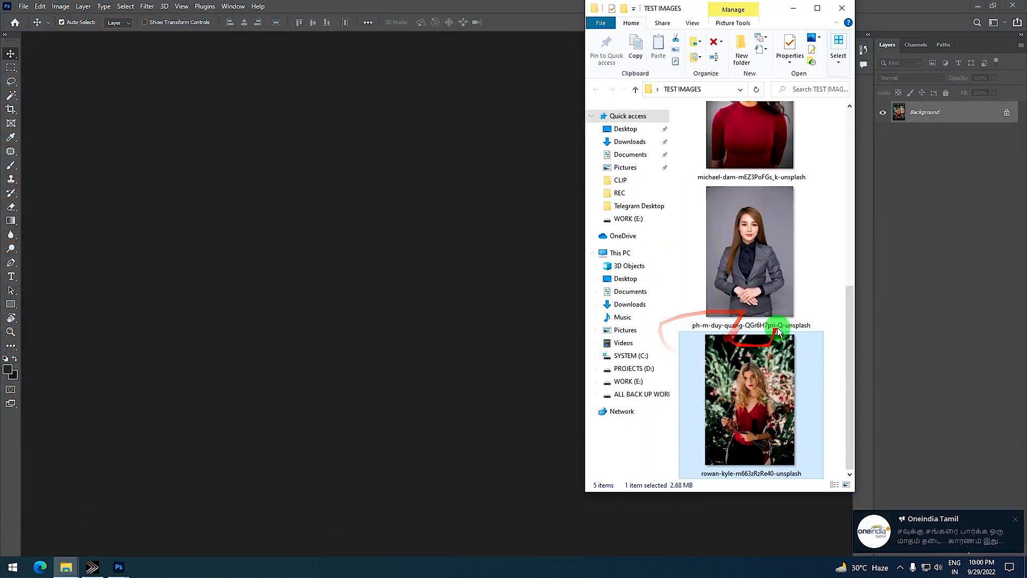
{"action": "left_click", "coordinate": [1013, 517]}
{"action": "left_click", "coordinate": [757, 276]}
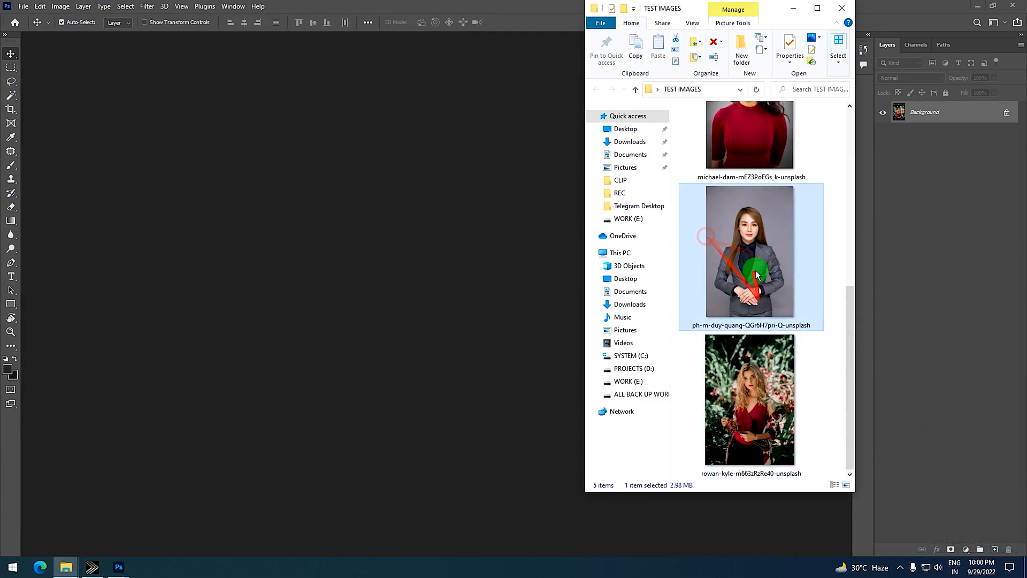
{"action": "left_click_drag", "start_coordinate": [756, 276], "coordinate": [243, 253]}
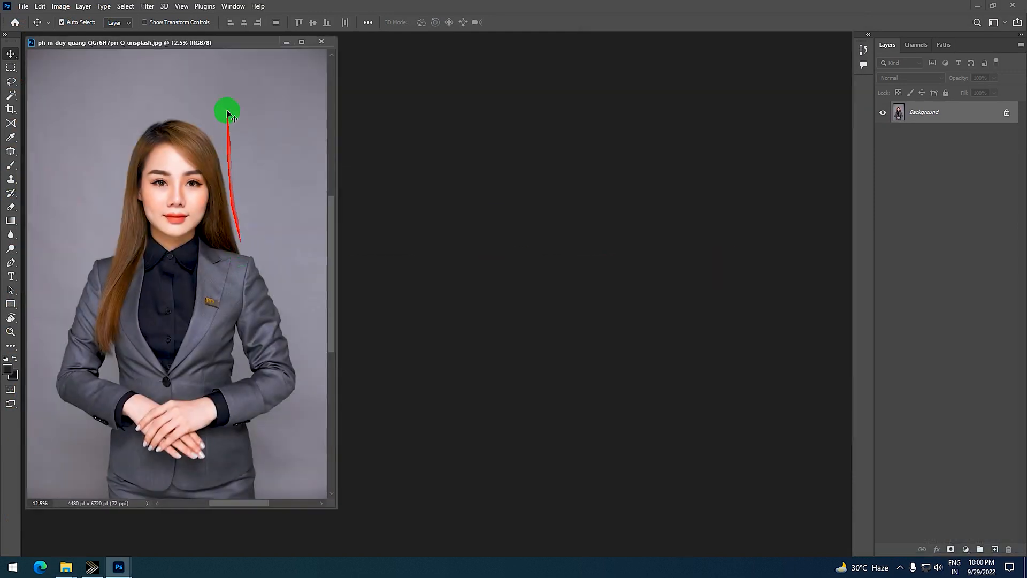
{"action": "left_click_drag", "start_coordinate": [209, 42], "coordinate": [272, 46]}
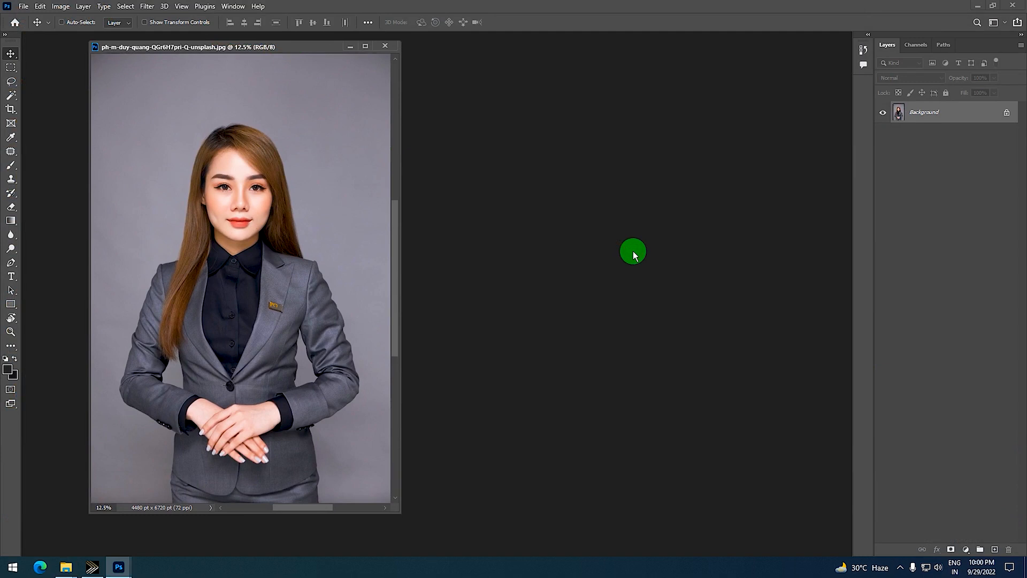
Create a new document from the HDV/HDTV 720p preset, 1280 x 720 px at 72 pixels/inch.
{"action": "key", "text": "ctrl+n"}
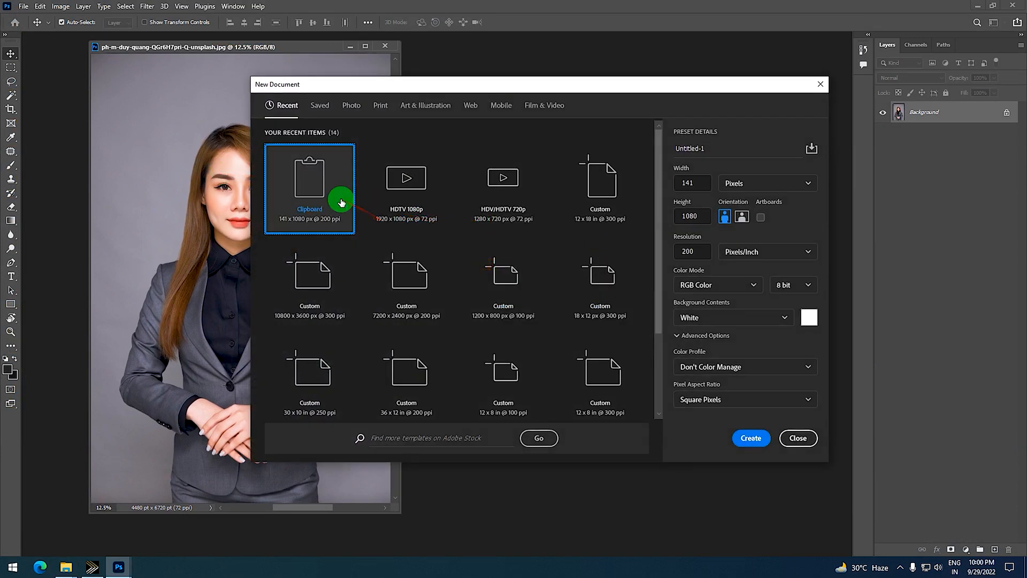
{"action": "left_click", "coordinate": [504, 194]}
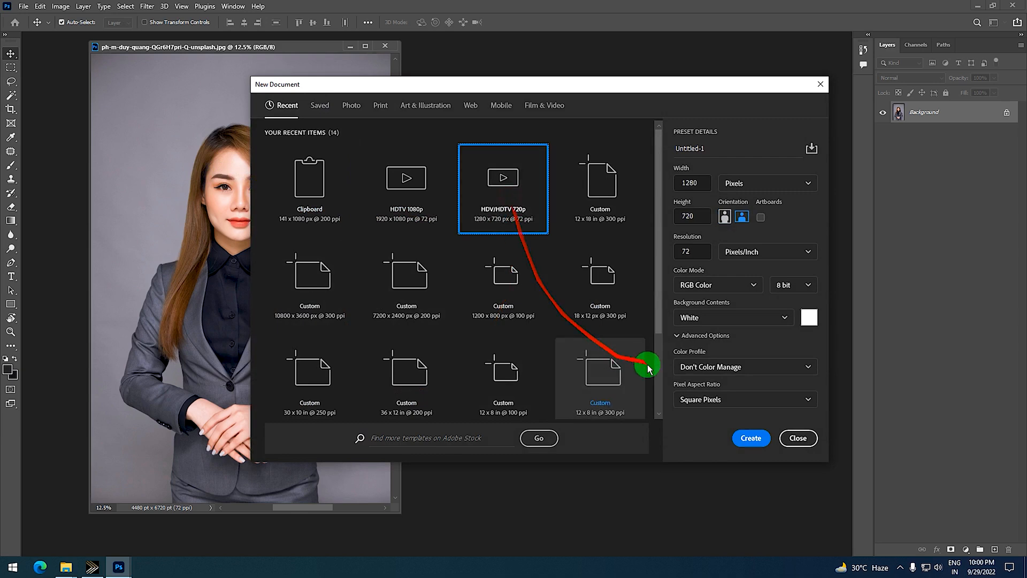
{"action": "left_click", "coordinate": [749, 438]}
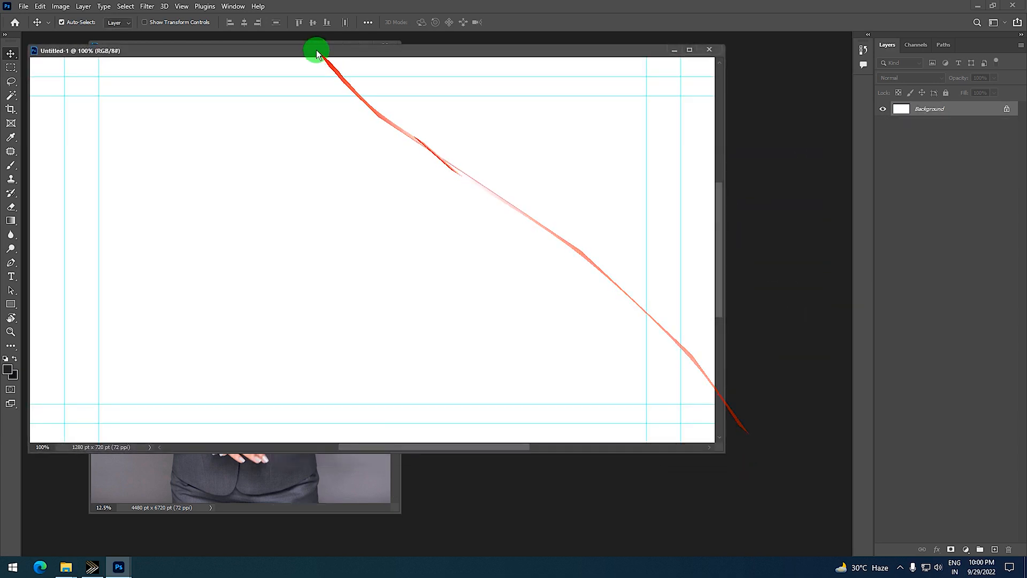
Copy the gray-suit portrait into the new 720p document as a layer and maximize that document's window.
{"action": "left_click_drag", "start_coordinate": [316, 46], "coordinate": [488, 130]}
{"action": "left_click", "coordinate": [326, 172]}
{"action": "left_click_drag", "start_coordinate": [256, 214], "coordinate": [518, 305]}
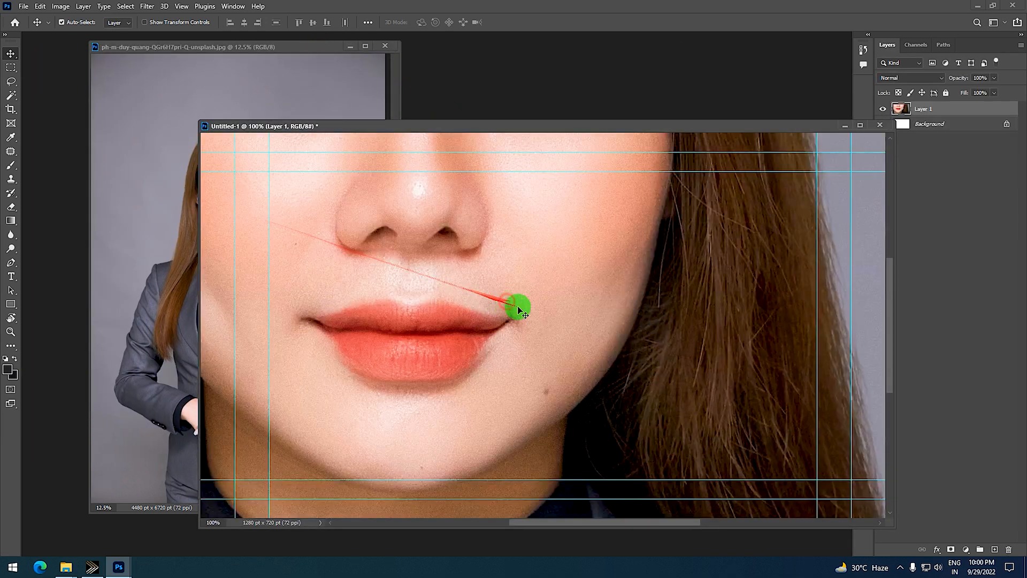
{"action": "left_click", "coordinate": [860, 125]}
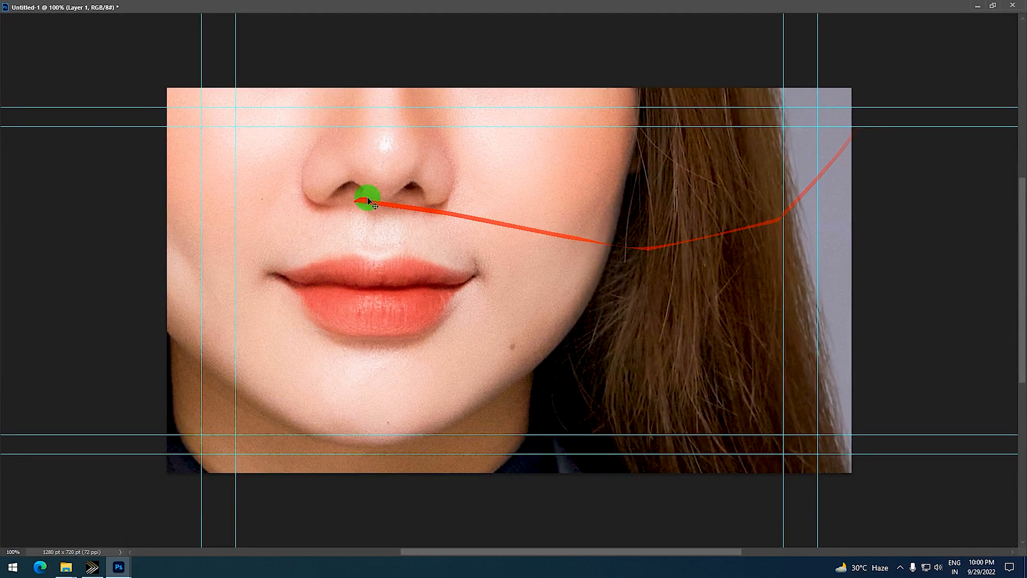
Scale the portrait layer down until the woman's head and upper body fit the canvas, leaving white margins on both sides.
{"action": "left_click_drag", "start_coordinate": [371, 203], "coordinate": [549, 325]}
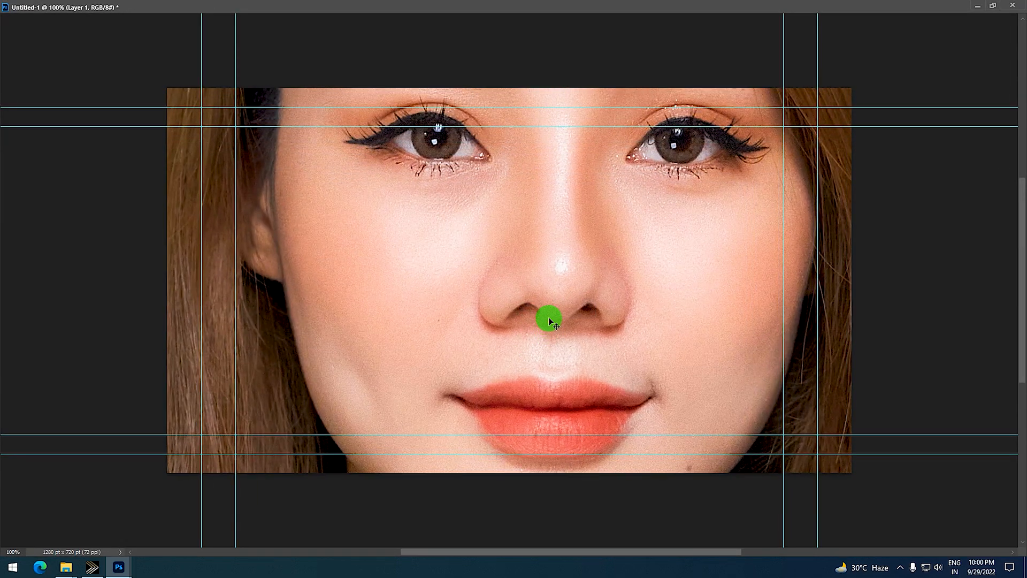
{"action": "scroll", "coordinate": [568, 230], "scroll_direction": "down", "scroll_amount": 10}
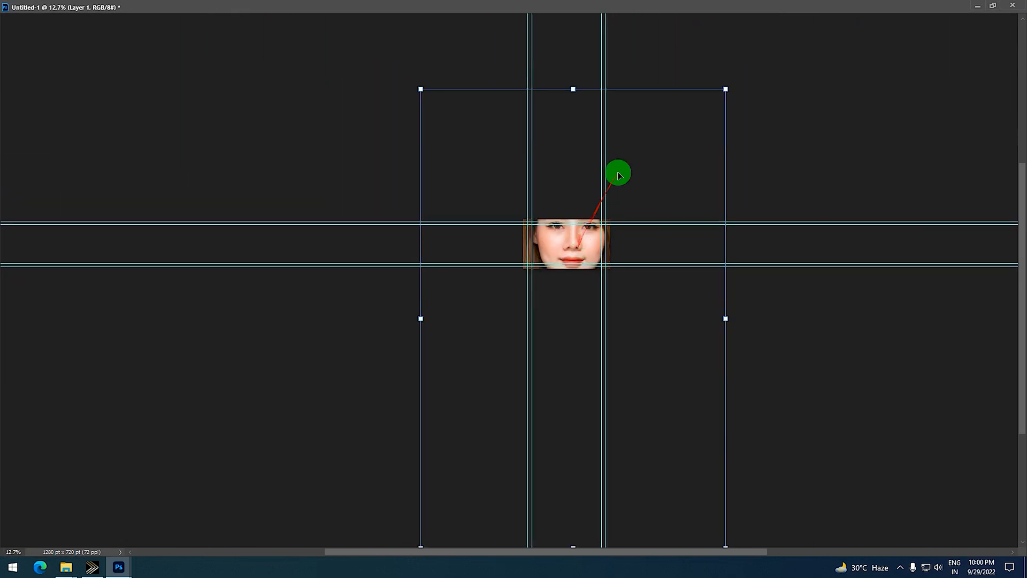
{"action": "left_click_drag", "start_coordinate": [725, 89], "coordinate": [509, 452]}
{"action": "left_click_drag", "start_coordinate": [454, 503], "coordinate": [562, 269]}
{"action": "scroll", "coordinate": [658, 183], "scroll_direction": "up", "scroll_amount": 8}
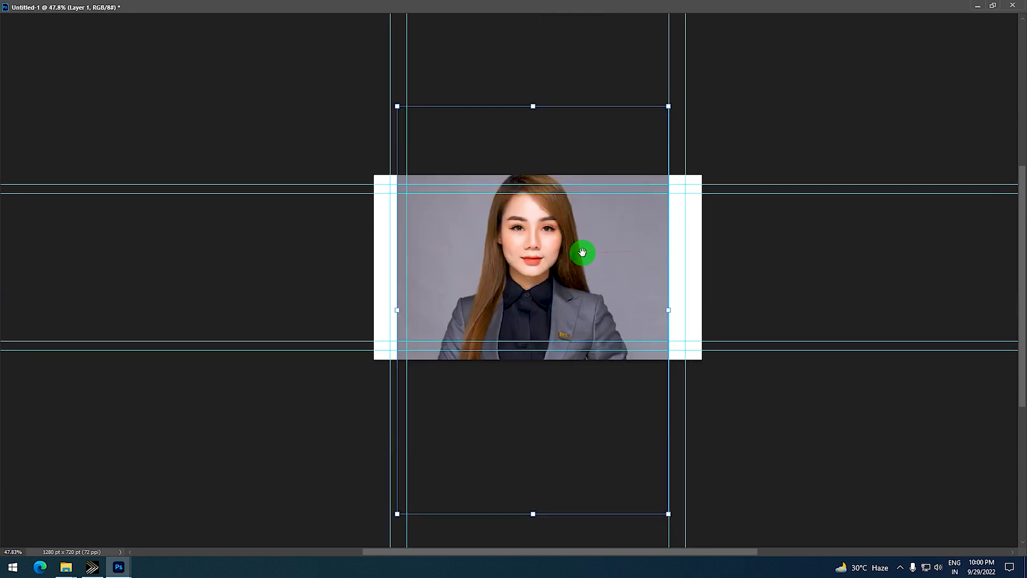
{"action": "left_click_drag", "start_coordinate": [582, 250], "coordinate": [488, 241]}
{"action": "left_click_drag", "start_coordinate": [577, 96], "coordinate": [529, 172]}
{"action": "left_click_drag", "start_coordinate": [430, 290], "coordinate": [469, 244]}
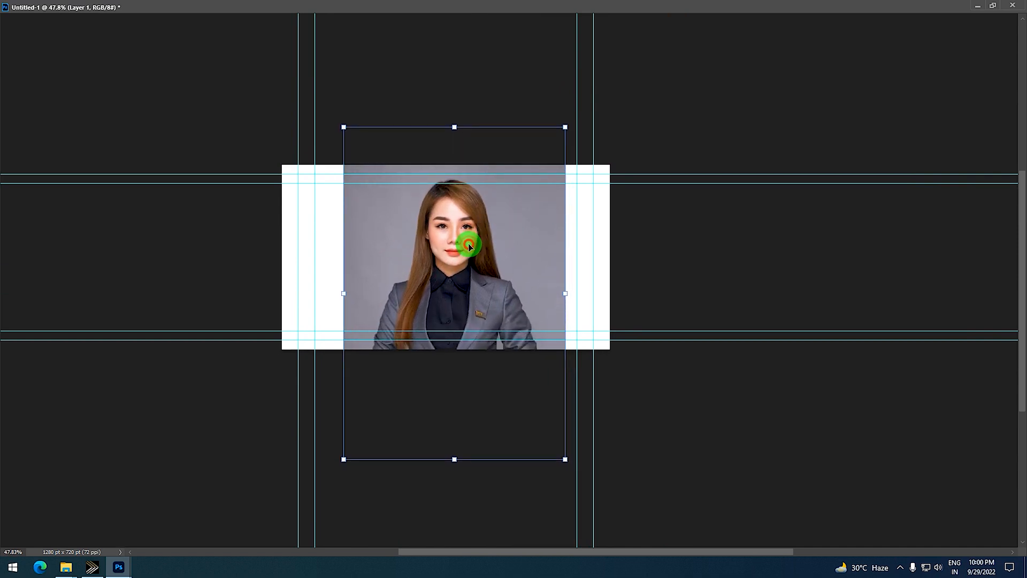
{"action": "key", "text": "Return"}
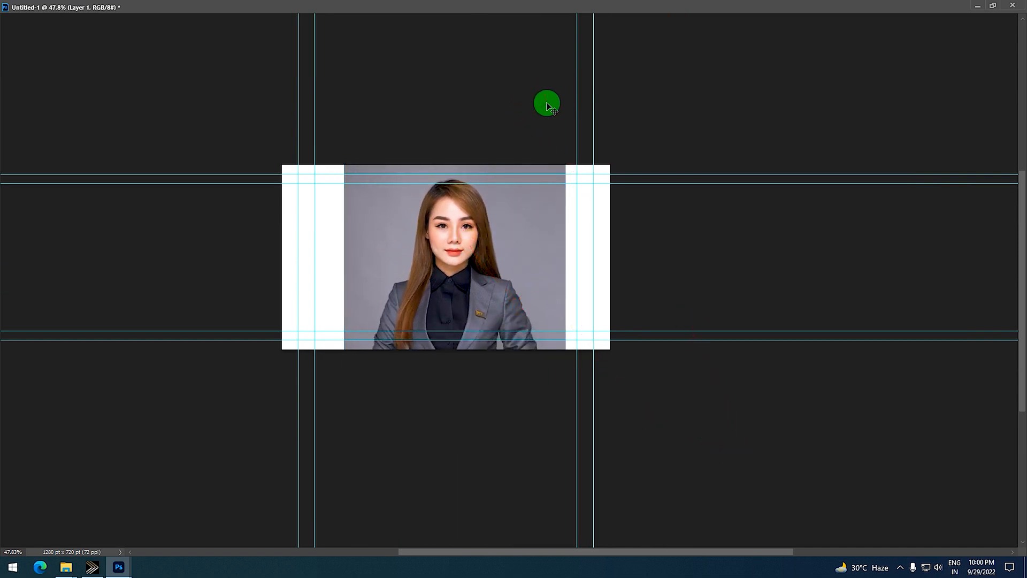
Restore the document's floating window and select the white side margins by loading the portrait layer's outline as a selection and inverting it.
{"action": "left_click", "coordinate": [992, 6]}
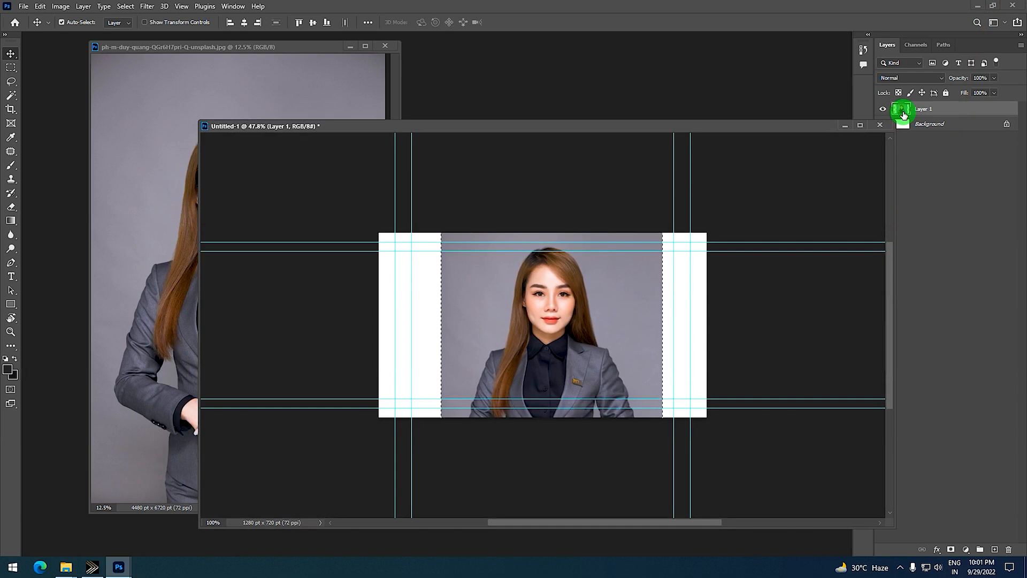
{"action": "left_click_drag", "start_coordinate": [904, 115], "coordinate": [579, 407]}
{"action": "left_click", "coordinate": [125, 7]}
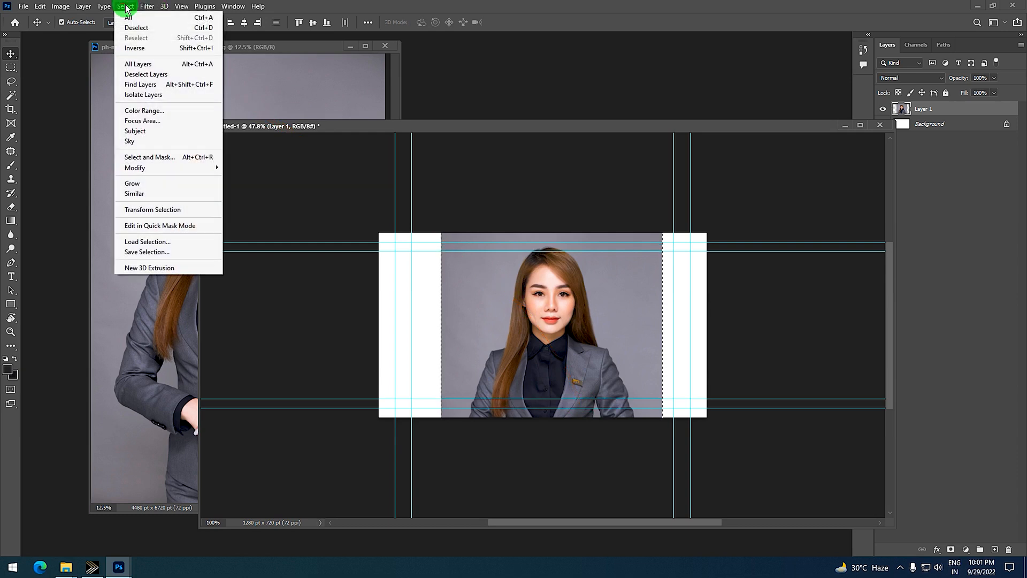
{"action": "left_click", "coordinate": [134, 48]}
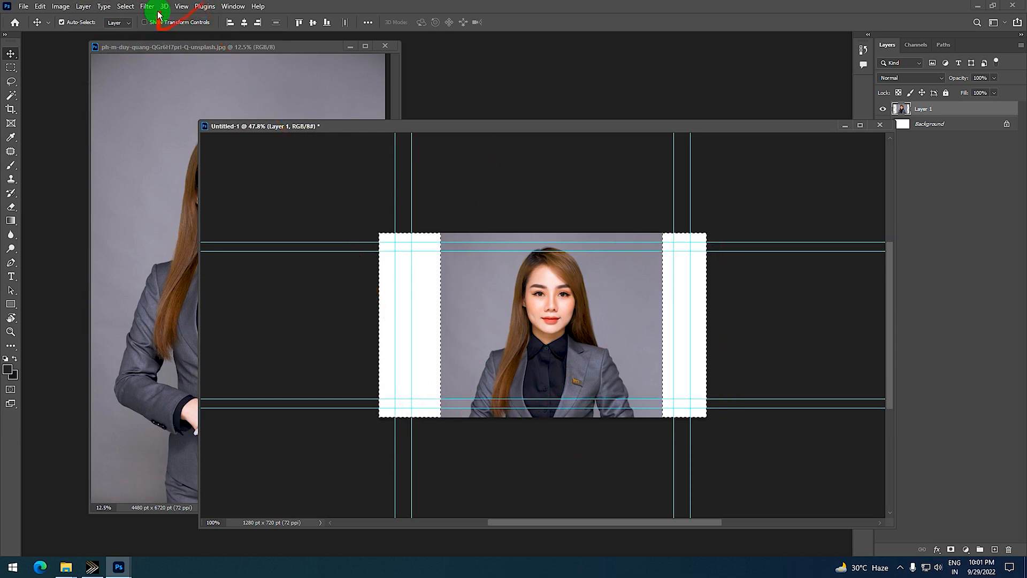
Expand the side-margin selection by 5 pixels so it slightly overlaps the portrait's edges.
{"action": "left_click", "coordinate": [125, 6]}
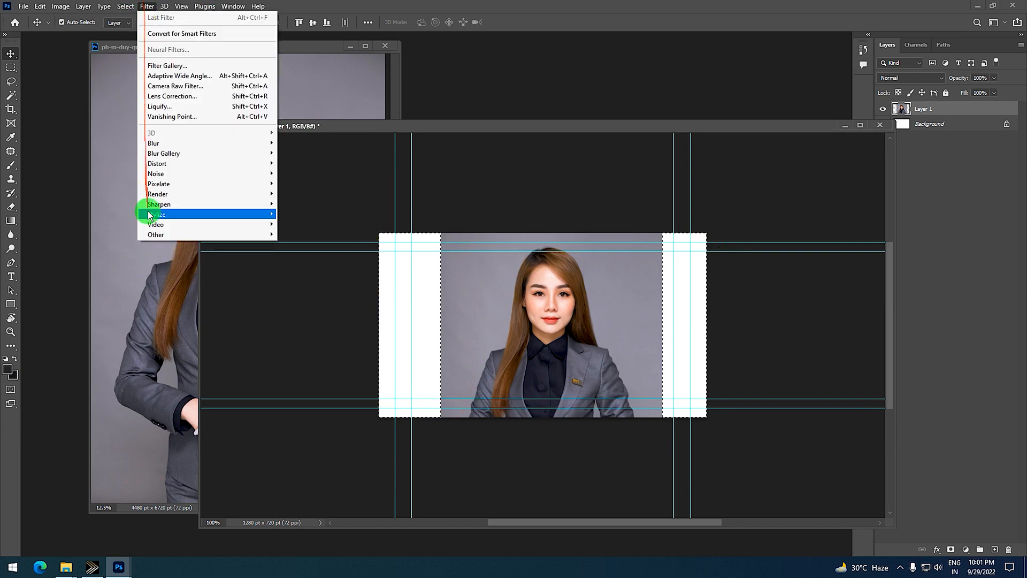
{"action": "mouse_move", "coordinate": [140, 168]}
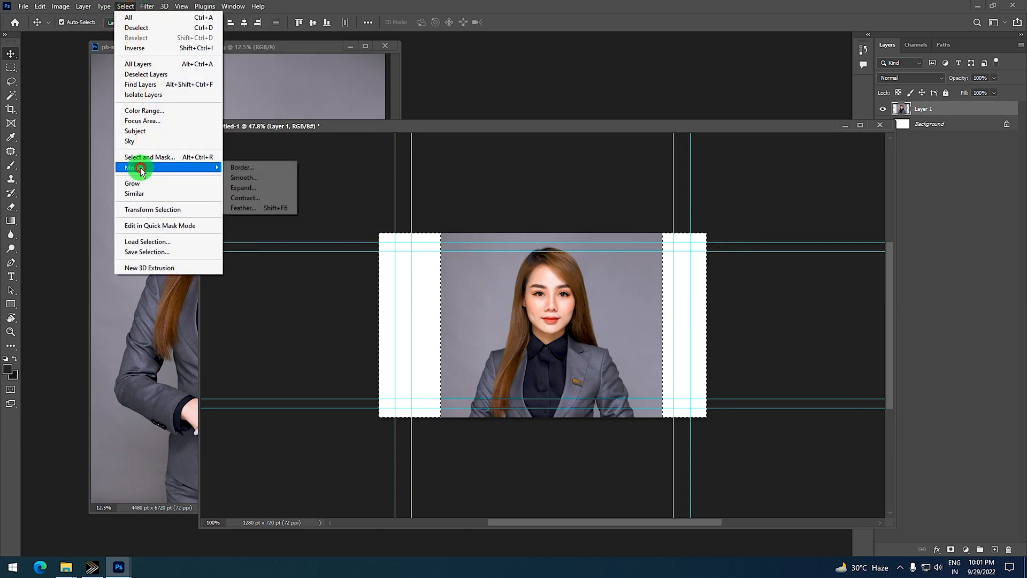
{"action": "left_click", "coordinate": [258, 189]}
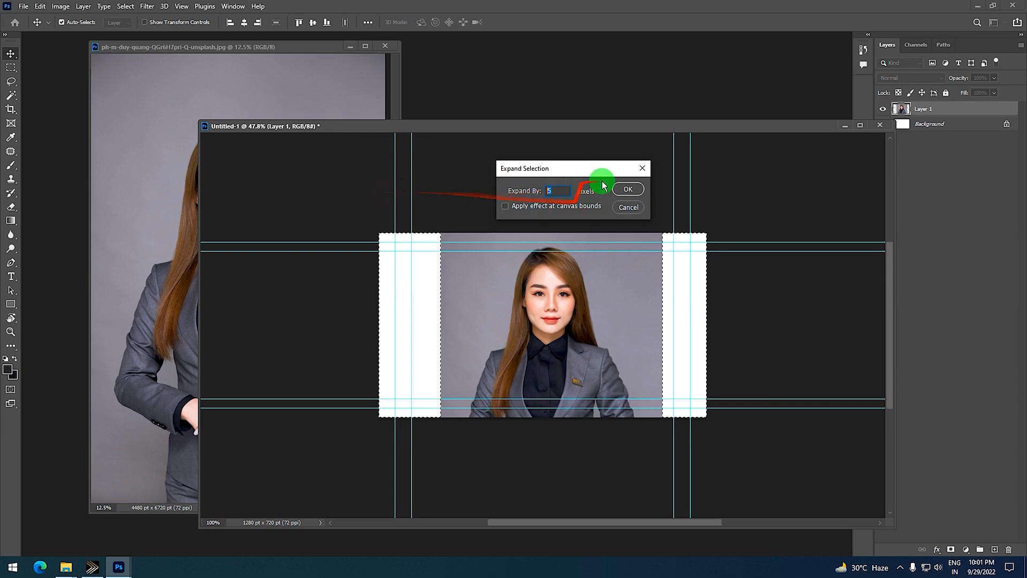
{"action": "left_click", "coordinate": [626, 190]}
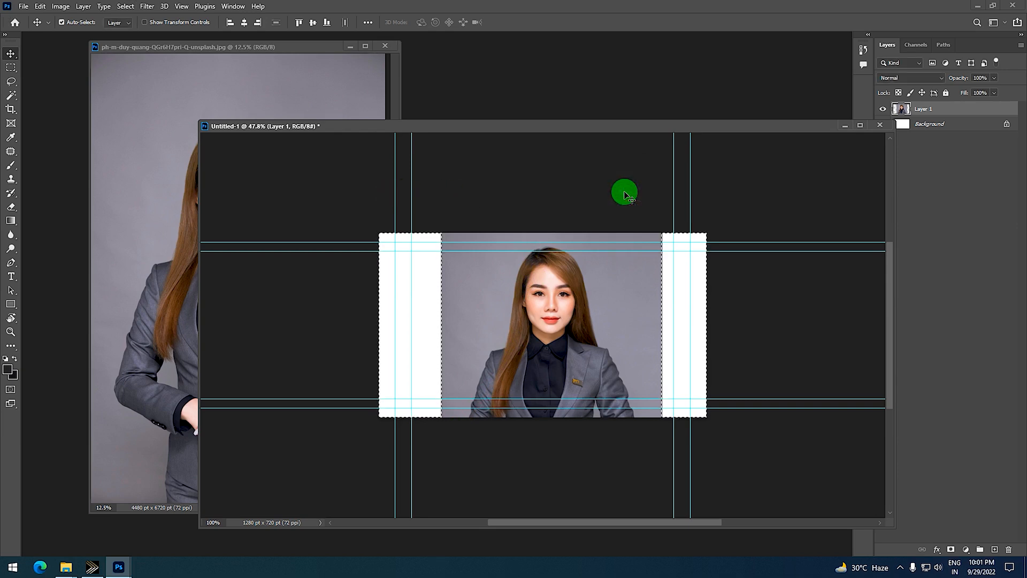
Fill the selected margins with Content-Aware contents, Color Adaptation on, Normal mode, 100% opacity, and clear the selection and guides from view.
{"action": "left_click", "coordinate": [40, 6]}
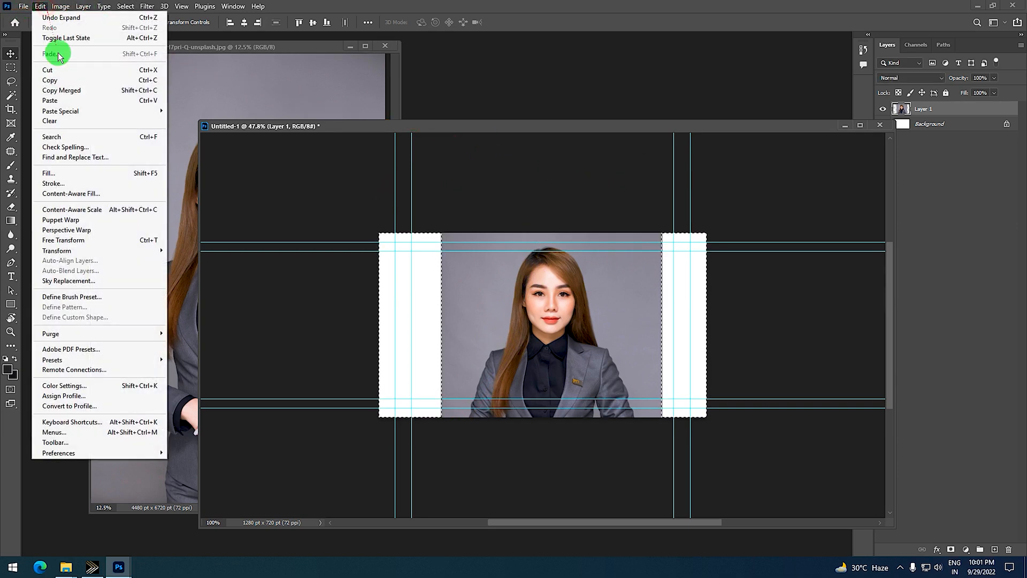
{"action": "left_click", "coordinate": [73, 173]}
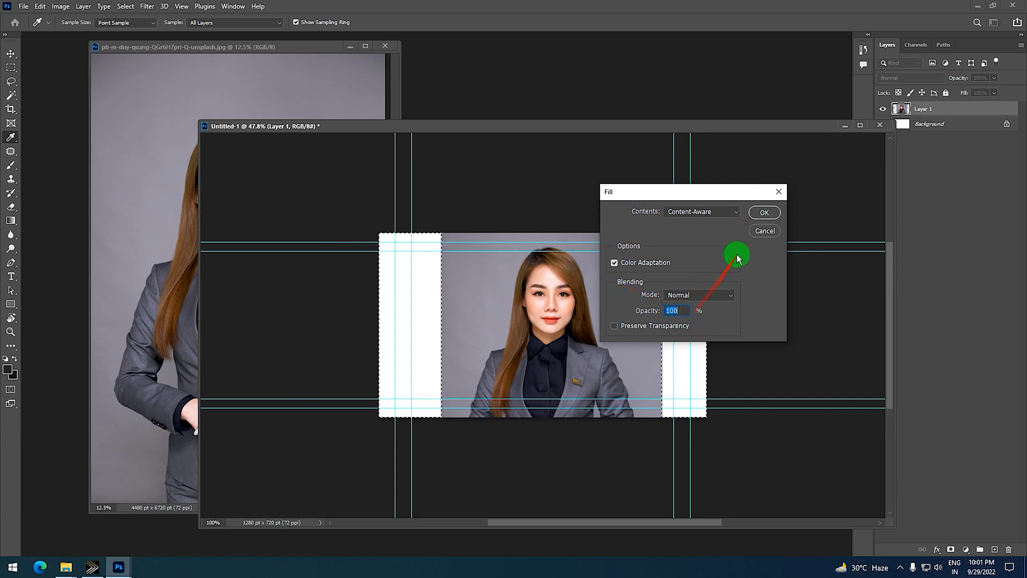
{"action": "left_click", "coordinate": [769, 215]}
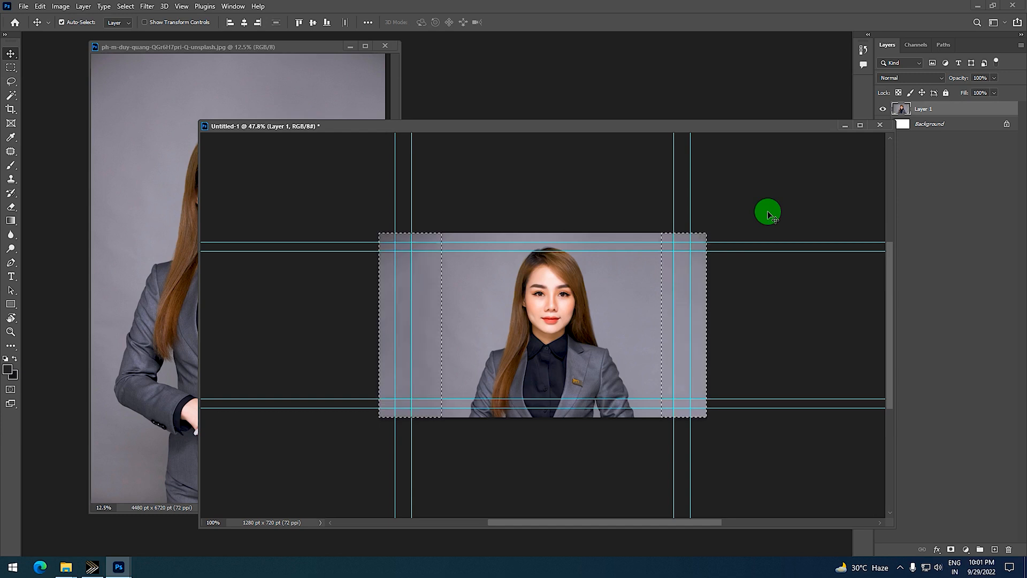
{"action": "key", "text": "ctrl+d"}
{"action": "key", "text": "ctrl+semicolon"}
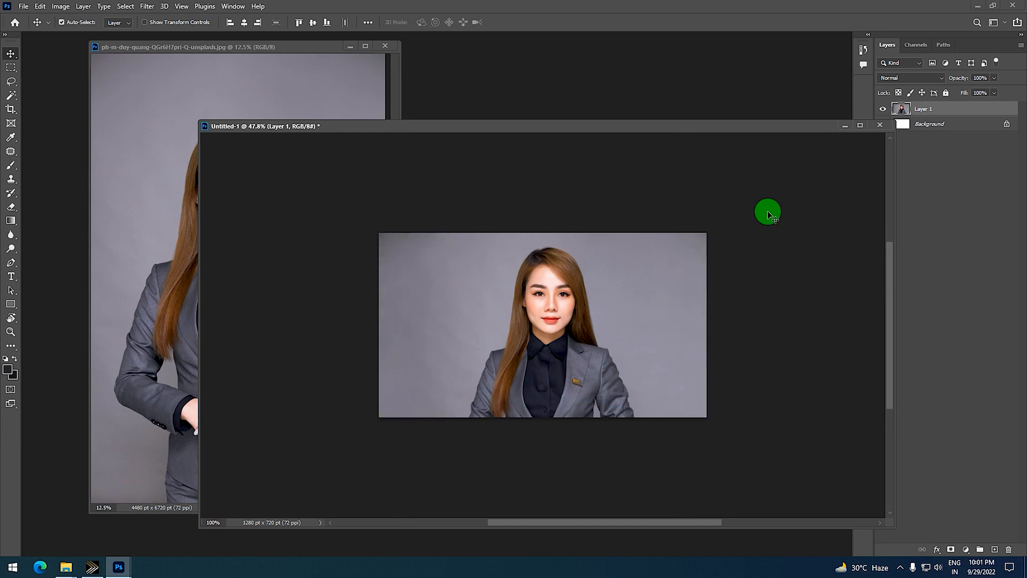